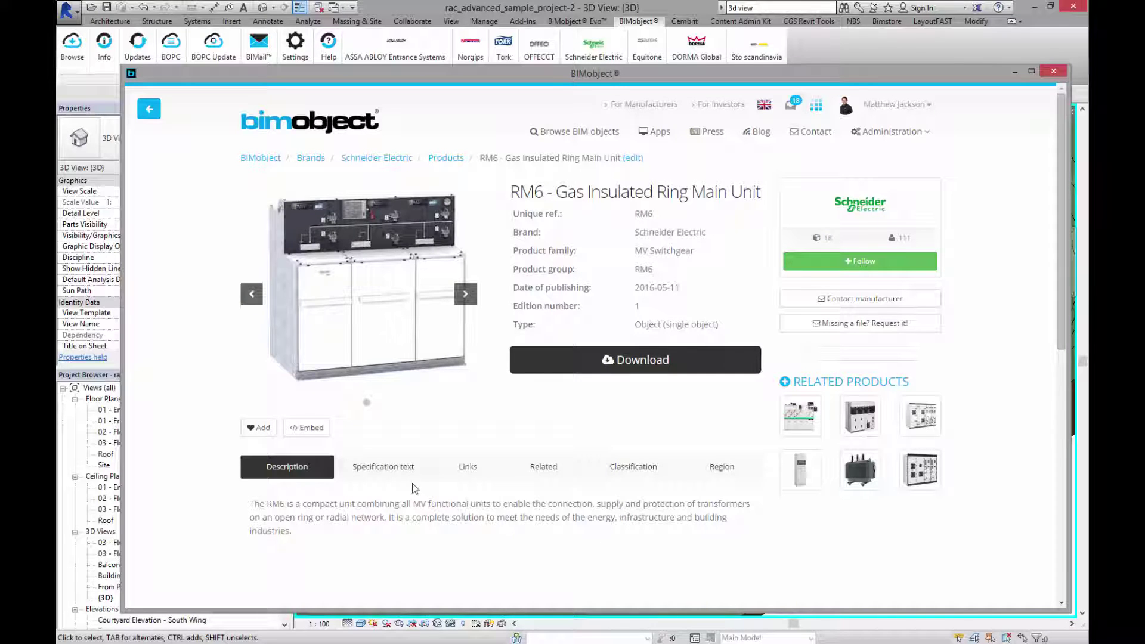
- Review the RM6 page's specification text, links, related items, classification codes and regional availability
{"action": "left_click", "coordinate": [361, 475]}
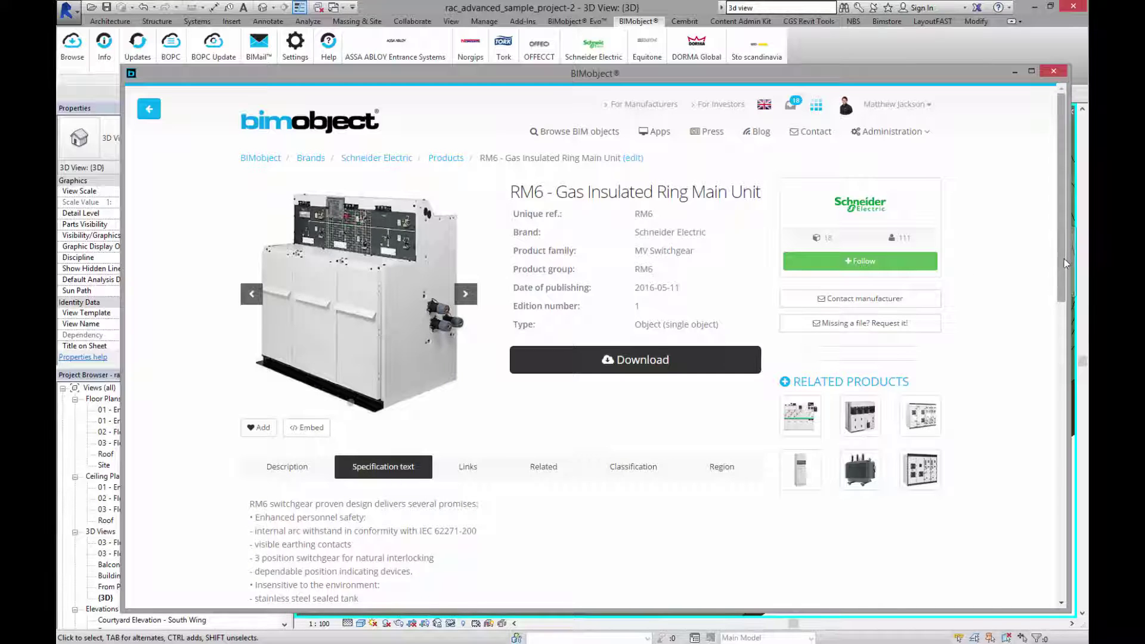
{"action": "left_click_drag", "start_coordinate": [1066, 263], "coordinate": [1068, 367]}
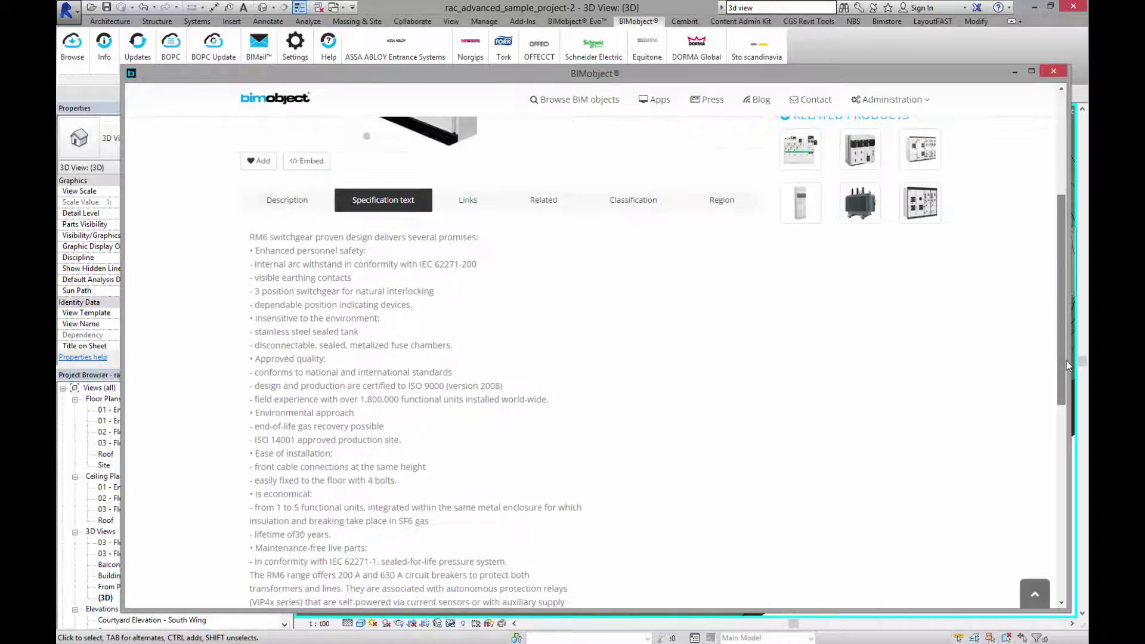
{"action": "left_click", "coordinate": [469, 208]}
{"action": "left_click", "coordinate": [537, 205]}
{"action": "left_click", "coordinate": [626, 206]}
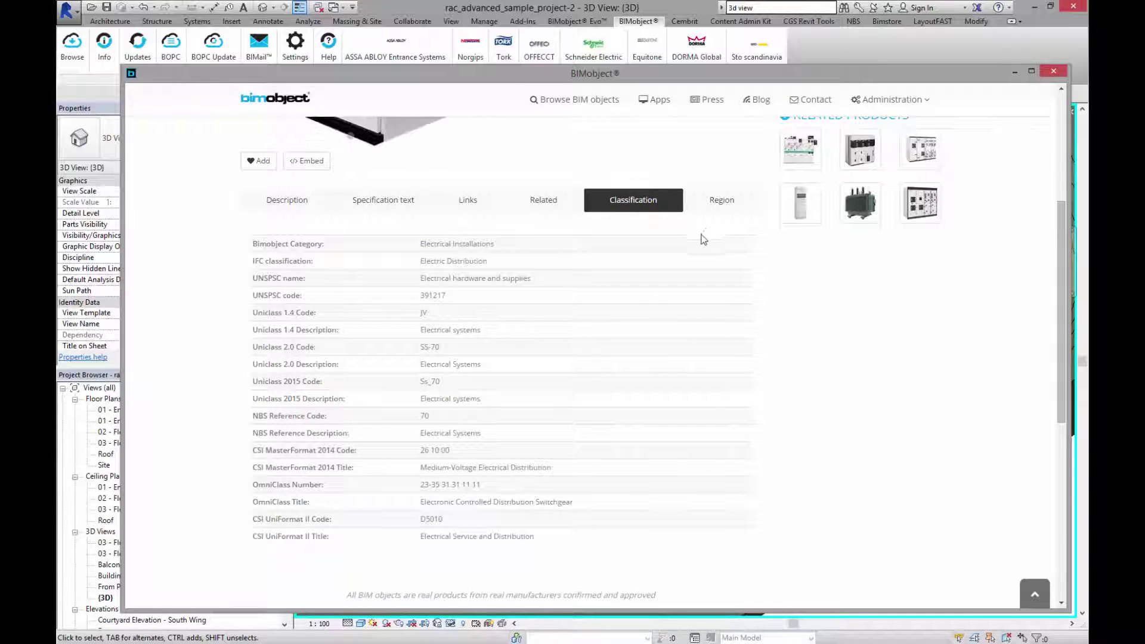
{"action": "left_click", "coordinate": [714, 204]}
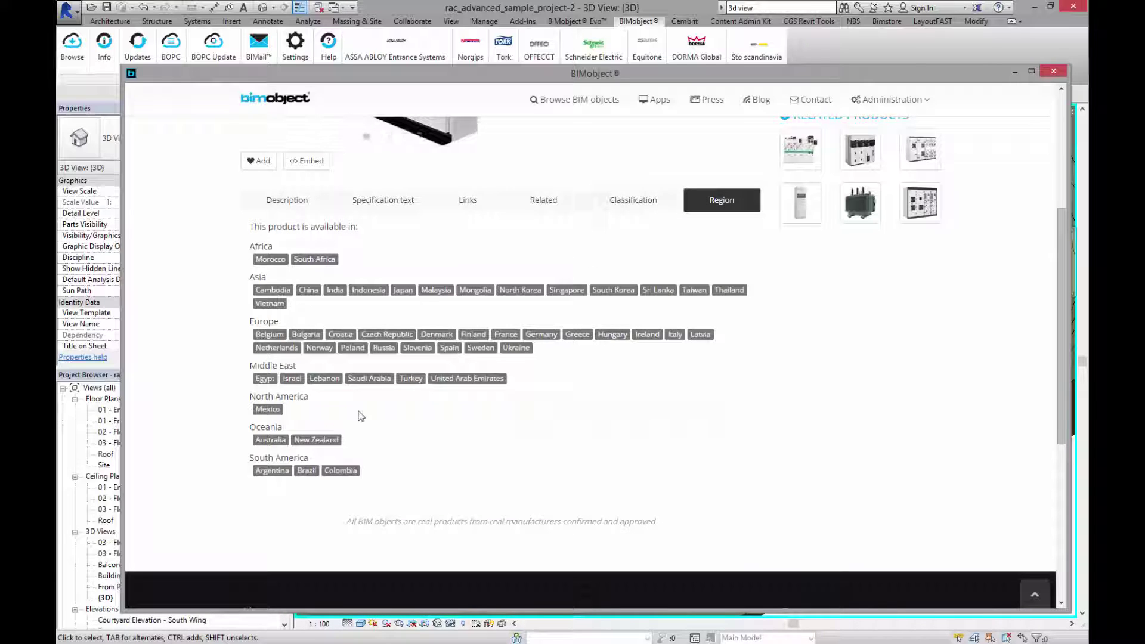
{"action": "left_click_drag", "start_coordinate": [1063, 352], "coordinate": [1055, 170]}
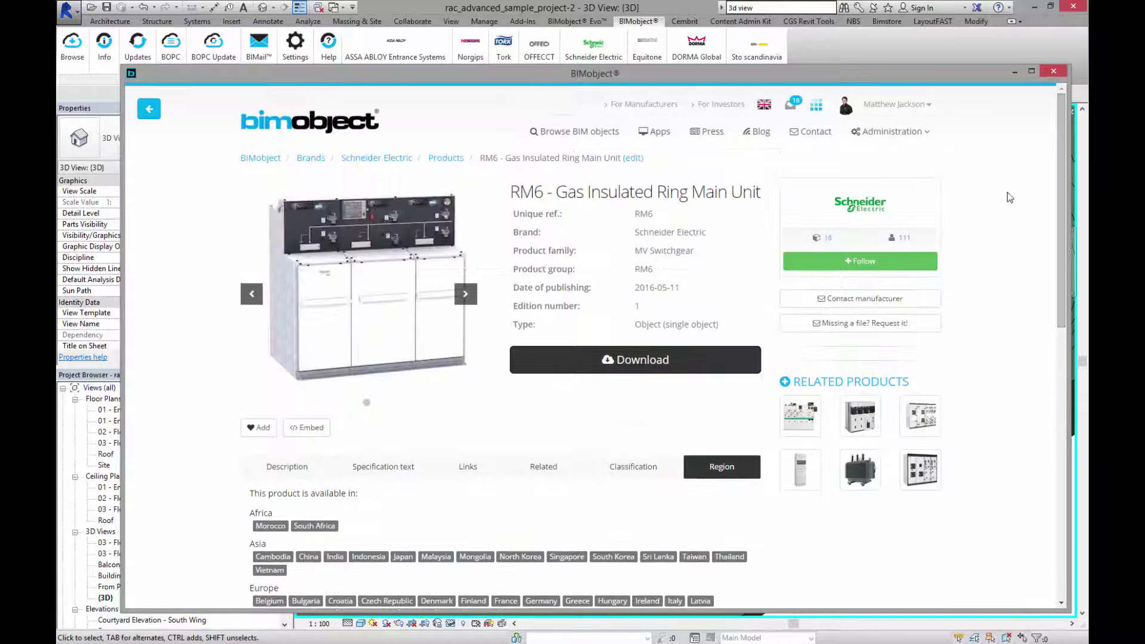
- Download the RM6 D-Transformer-Feeder-200A-Circuit-Breaker .rfa Revit family
{"action": "left_click", "coordinate": [602, 361]}
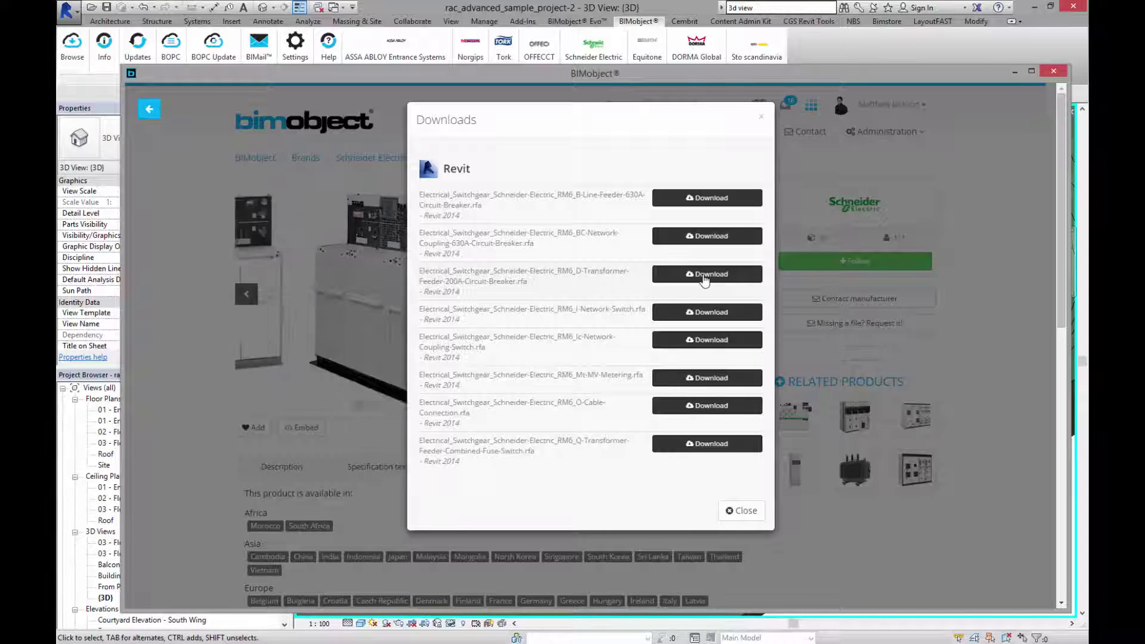
{"action": "left_click", "coordinate": [707, 274]}
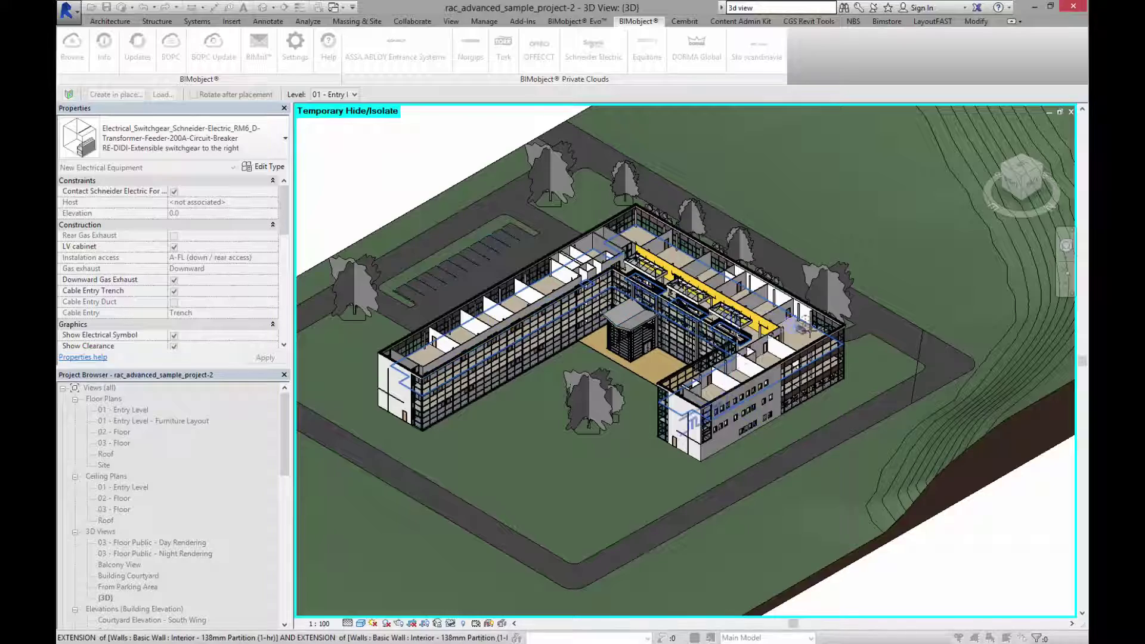
- Place one RM6 D-Transformer-Feeder unit, rotated two quarter turns, on the corner room floor
{"action": "scroll", "coordinate": [812, 329], "scroll_direction": "up", "scroll_amount": 2}
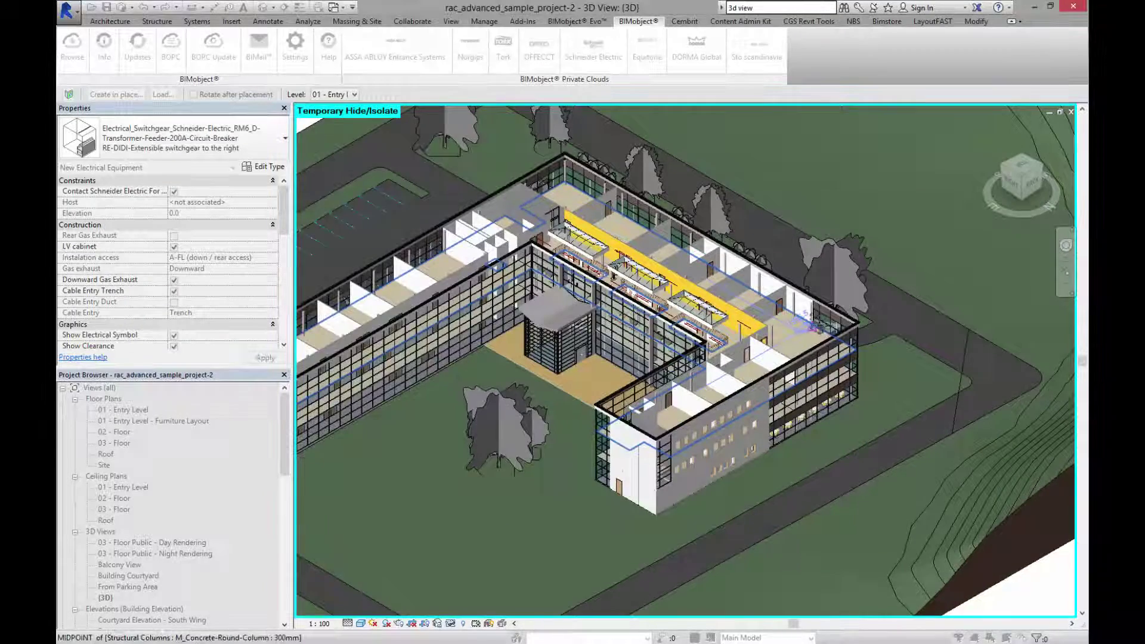
{"action": "scroll", "coordinate": [813, 328], "scroll_direction": "up", "scroll_amount": 2}
{"action": "scroll", "coordinate": [812, 327], "scroll_direction": "up", "scroll_amount": 3}
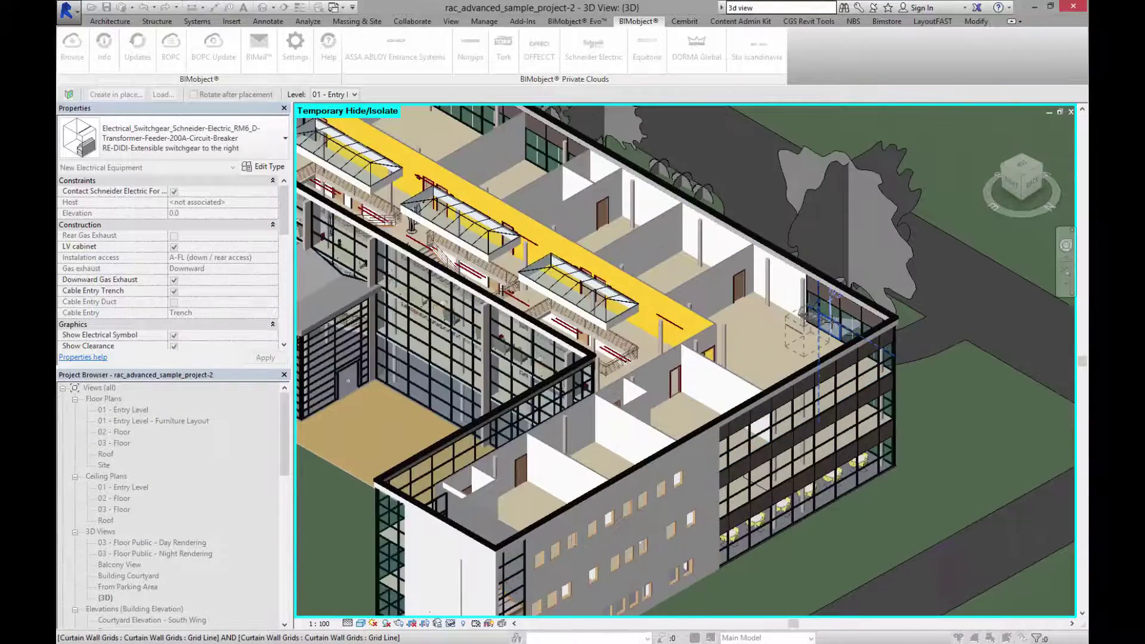
{"action": "scroll", "coordinate": [815, 298], "scroll_direction": "up", "scroll_amount": 3}
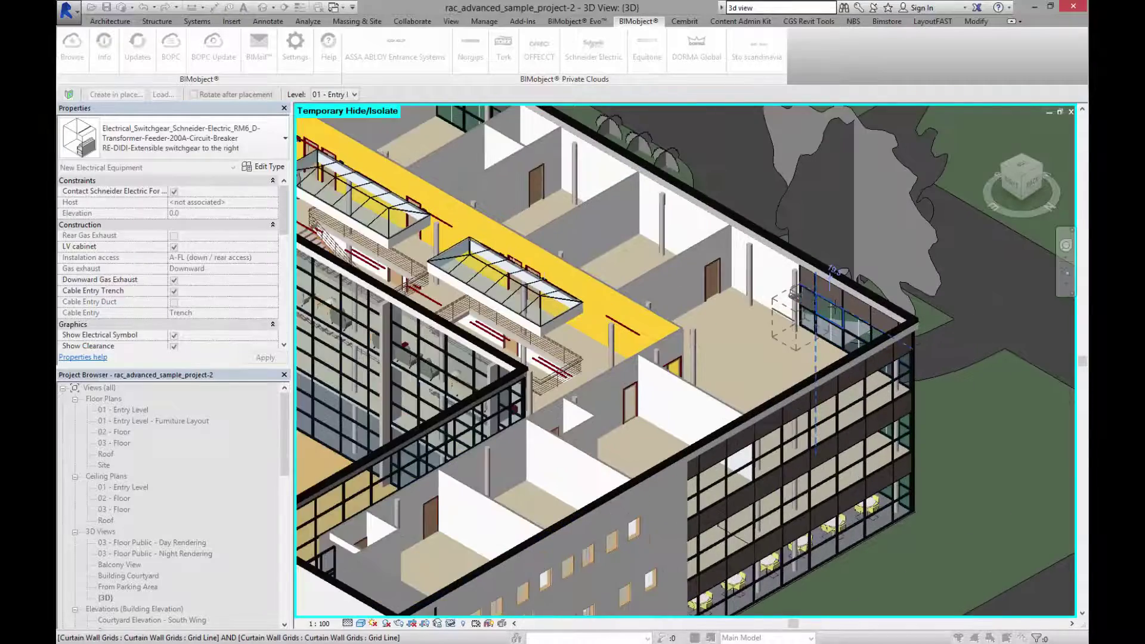
{"action": "scroll", "coordinate": [833, 305], "scroll_direction": "up", "scroll_amount": 2}
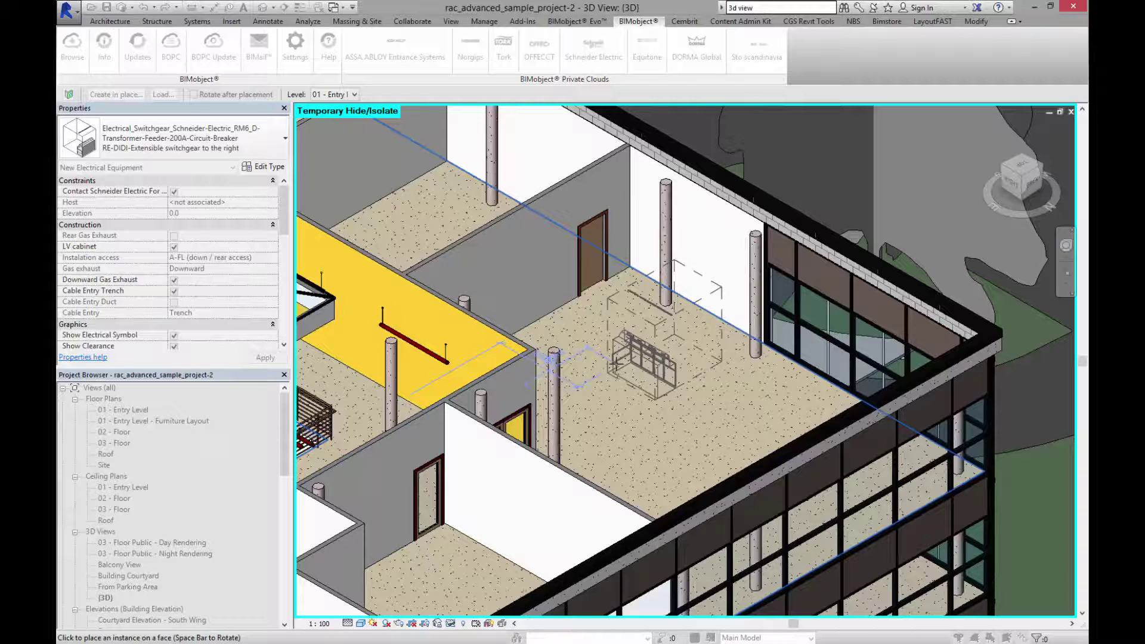
{"action": "key", "text": "space"}
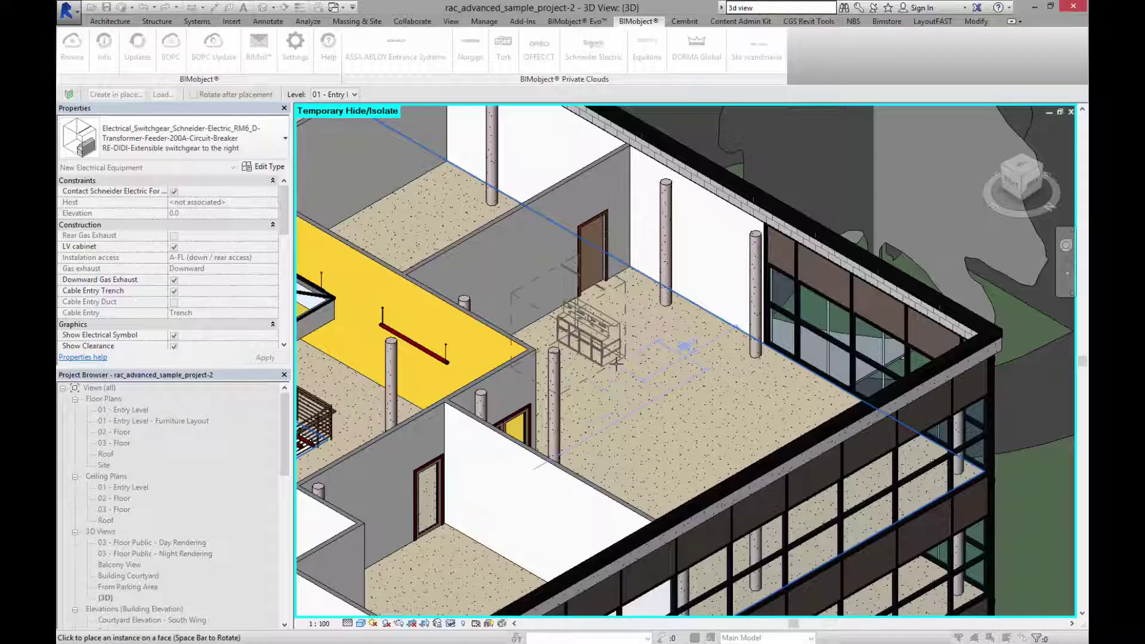
{"action": "key", "text": "space"}
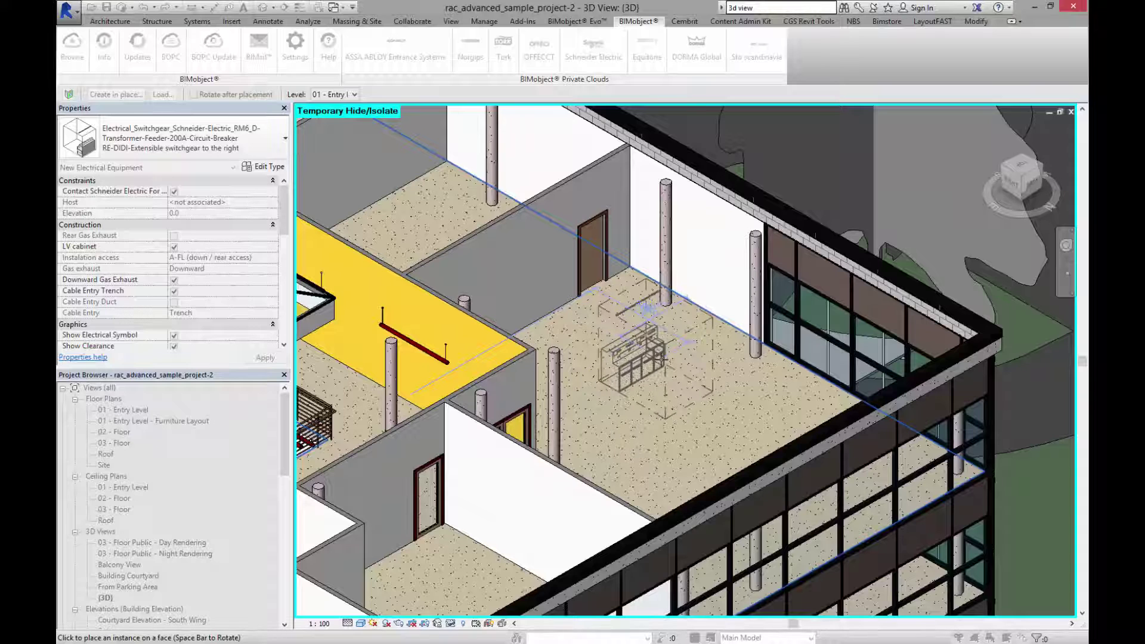
{"action": "left_click", "coordinate": [661, 353]}
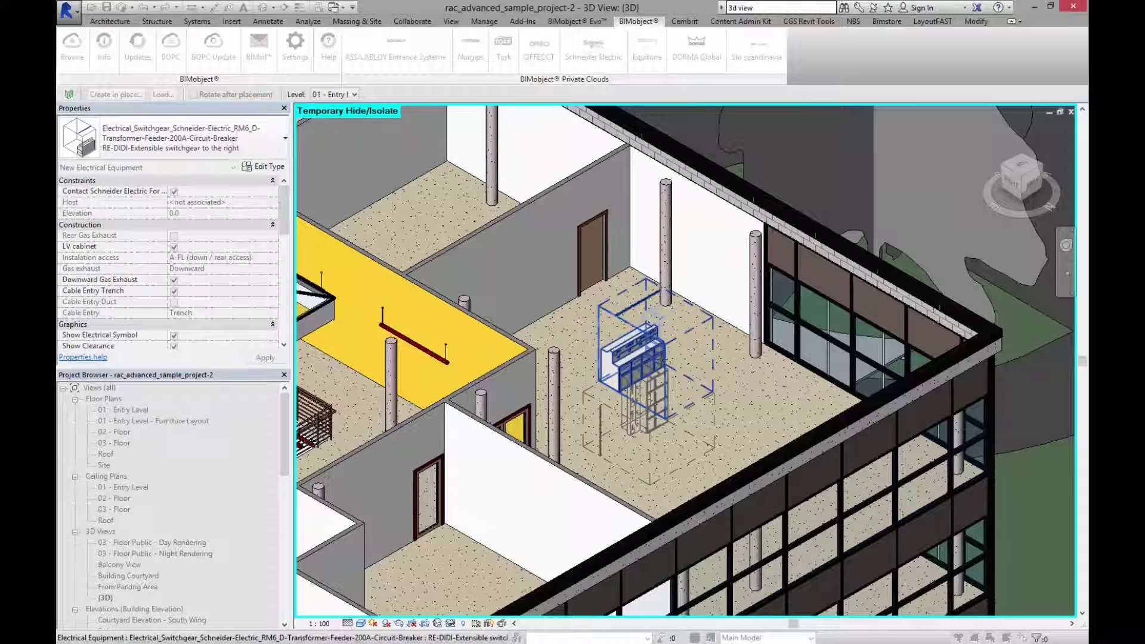
{"action": "key", "text": "Escape"}
{"action": "key", "text": "Escape"}
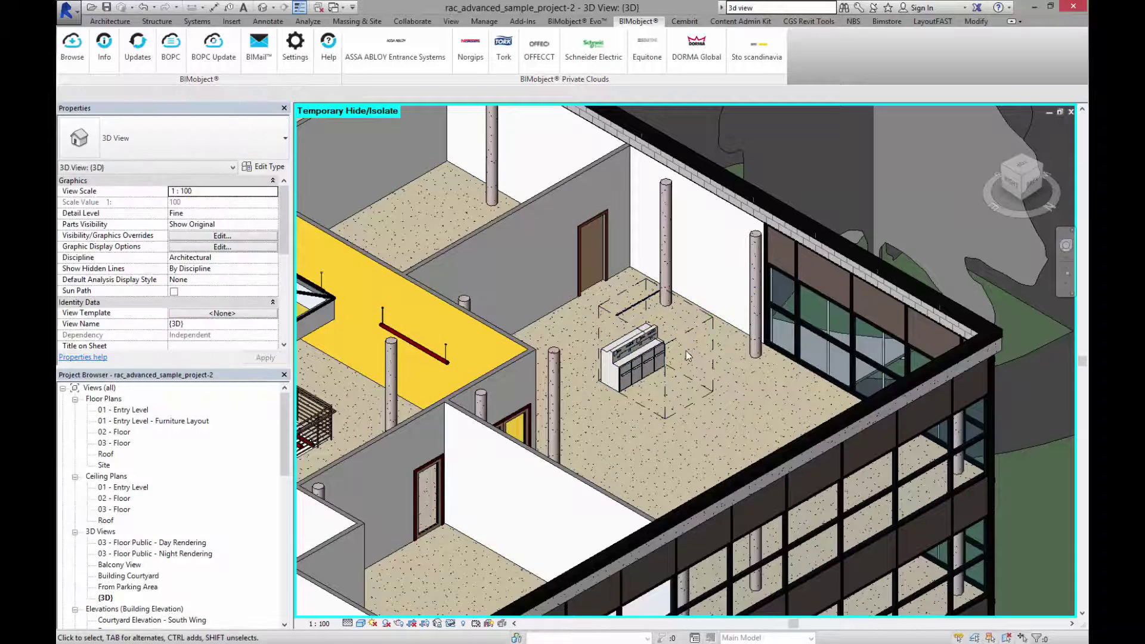
- Switch the placed unit's type from NE-DI-Non-extensible to RE-IDI-Extensible switchgear to the right
{"action": "scroll", "coordinate": [686, 352], "scroll_direction": "up", "scroll_amount": 2}
{"action": "scroll", "coordinate": [686, 354], "scroll_direction": "up", "scroll_amount": 4}
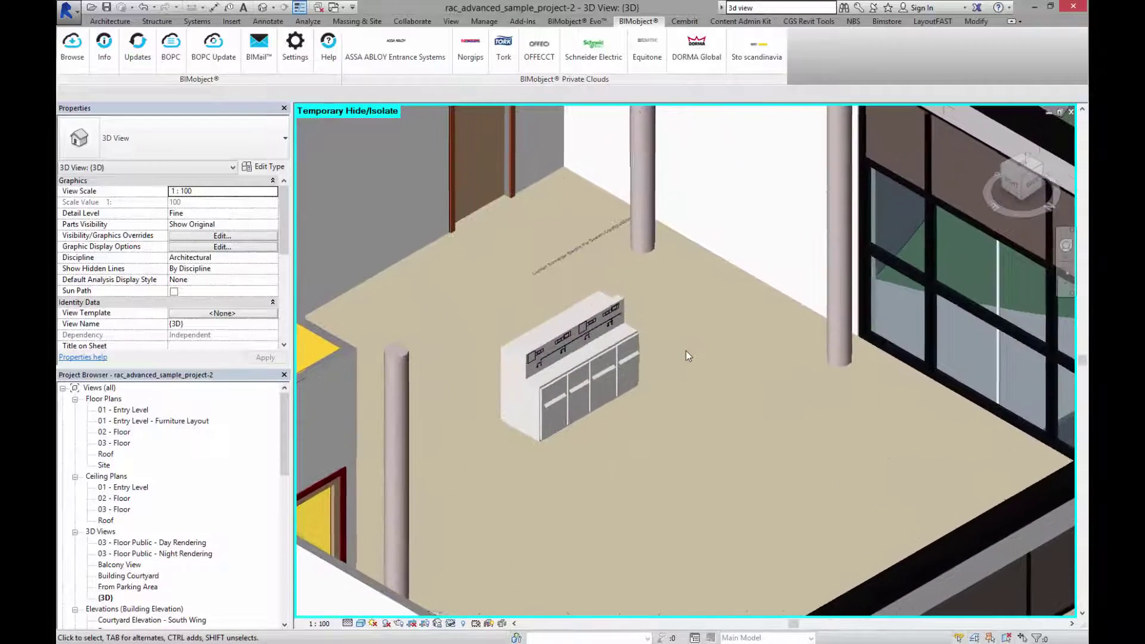
{"action": "left_click", "coordinate": [540, 382]}
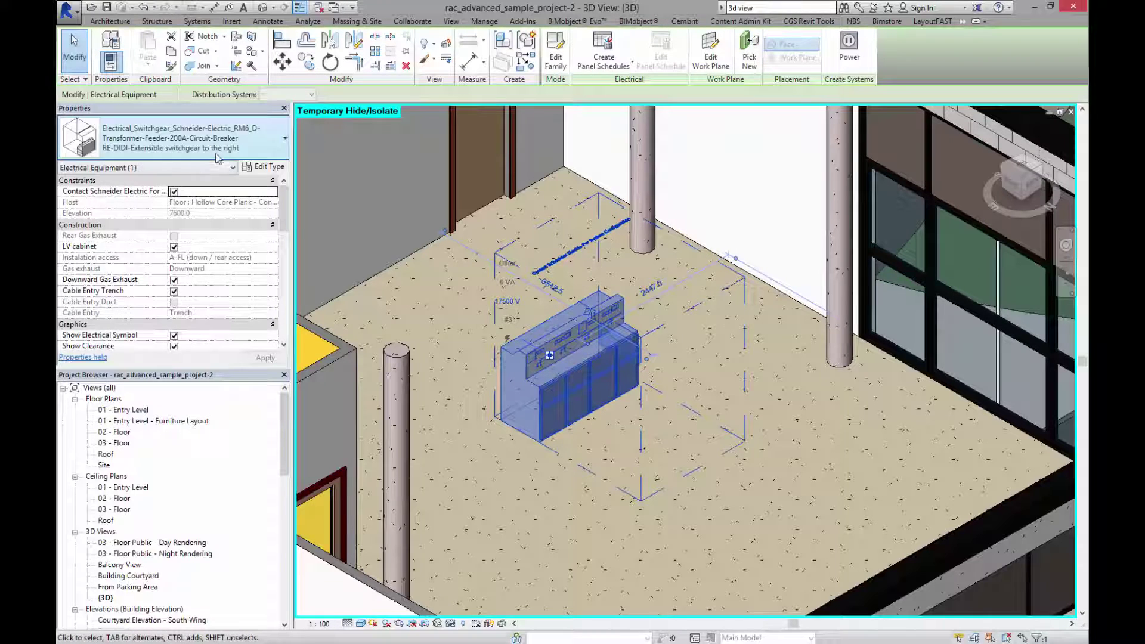
{"action": "left_click", "coordinate": [224, 148]}
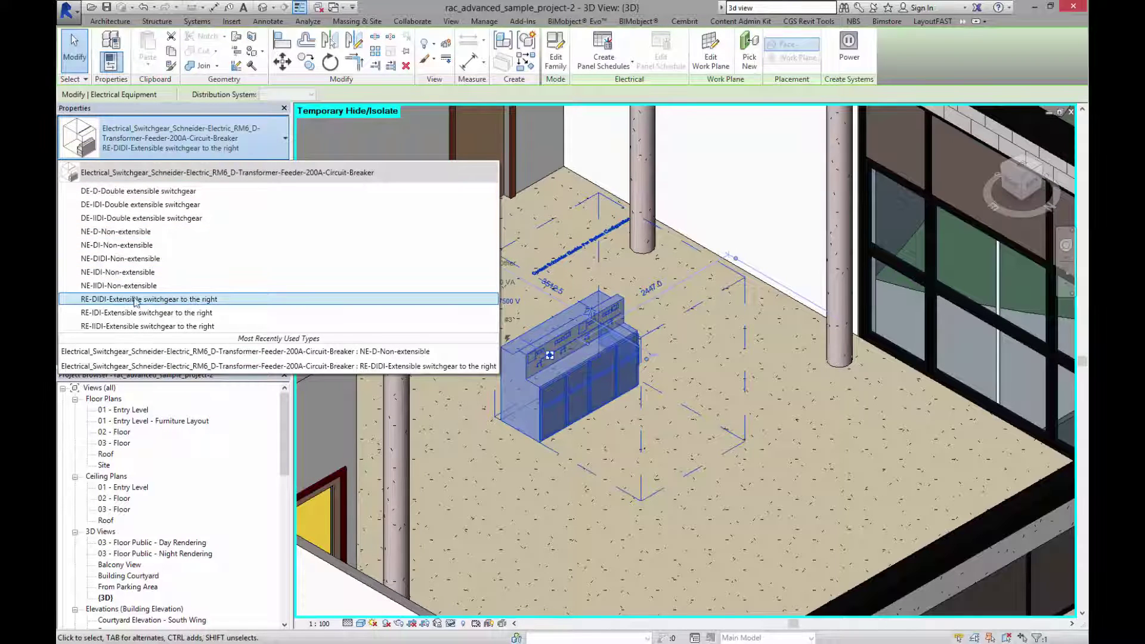
{"action": "left_click", "coordinate": [148, 245]}
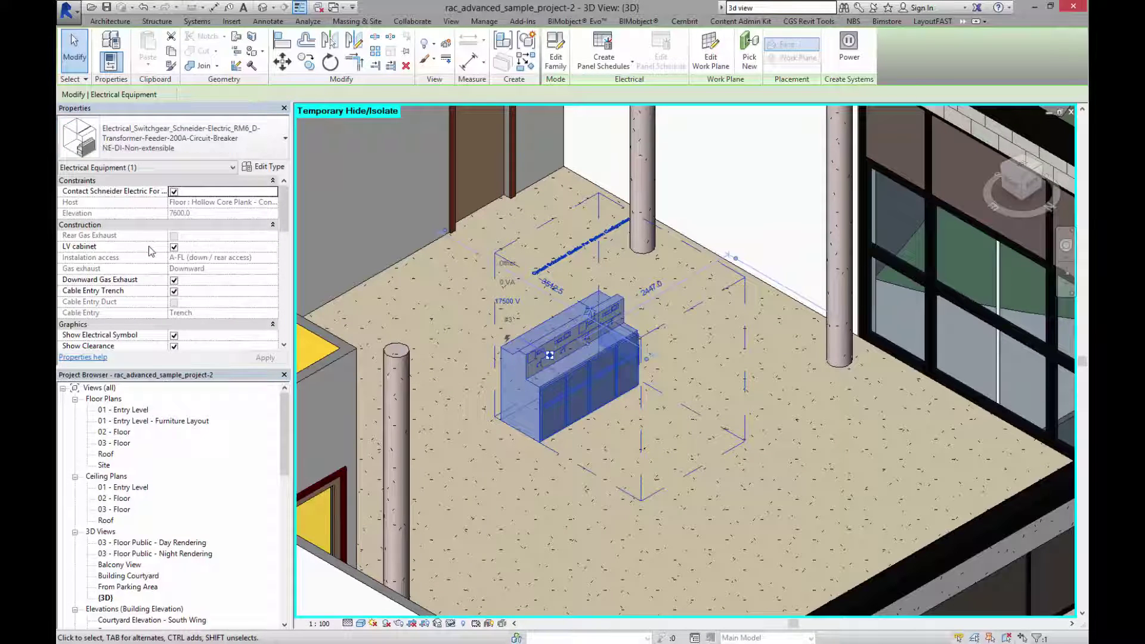
{"action": "left_click", "coordinate": [176, 154]}
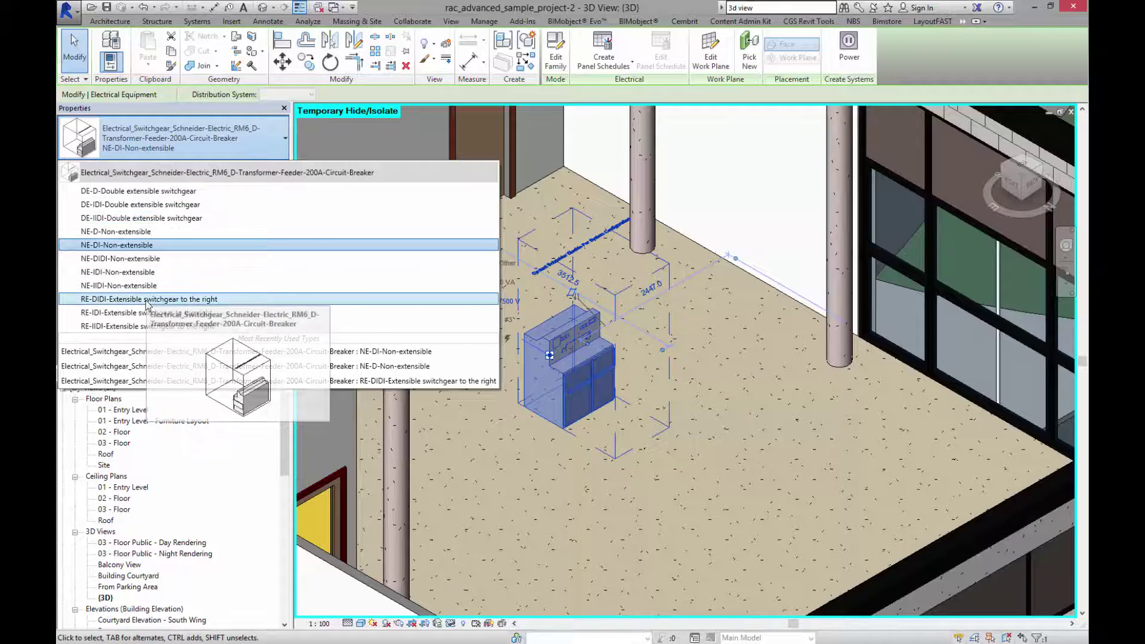
{"action": "left_click", "coordinate": [142, 314]}
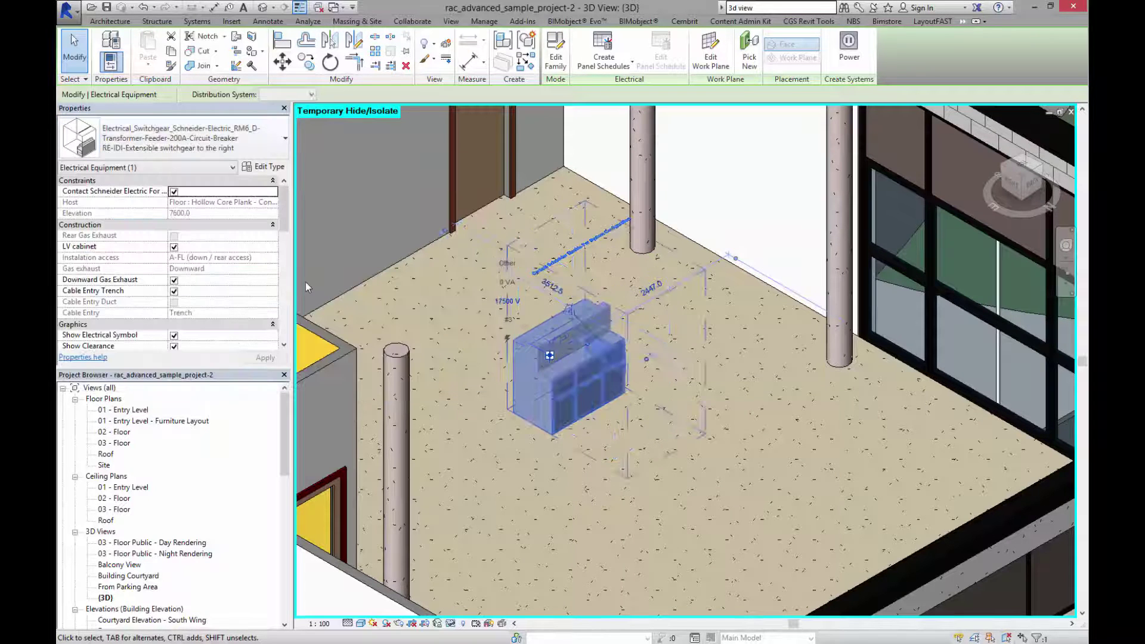
{"action": "key", "text": "Escape"}
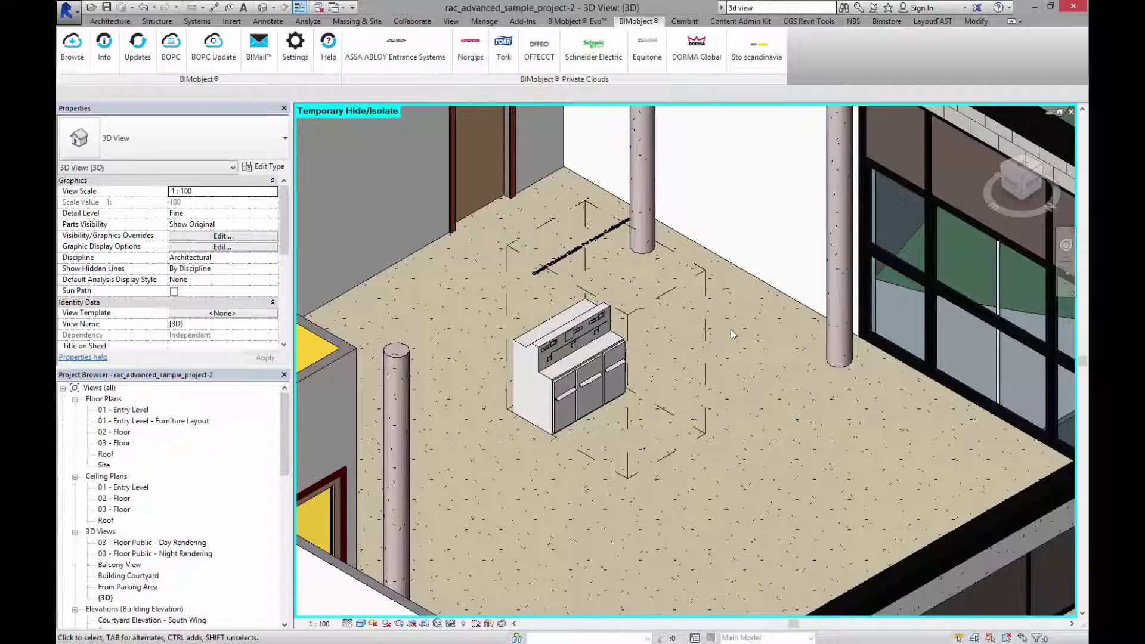
- Zoom in to read the clearance zone label, zoom back out, and select the switchgear
{"action": "scroll", "coordinate": [591, 229], "scroll_direction": "up", "scroll_amount": 5}
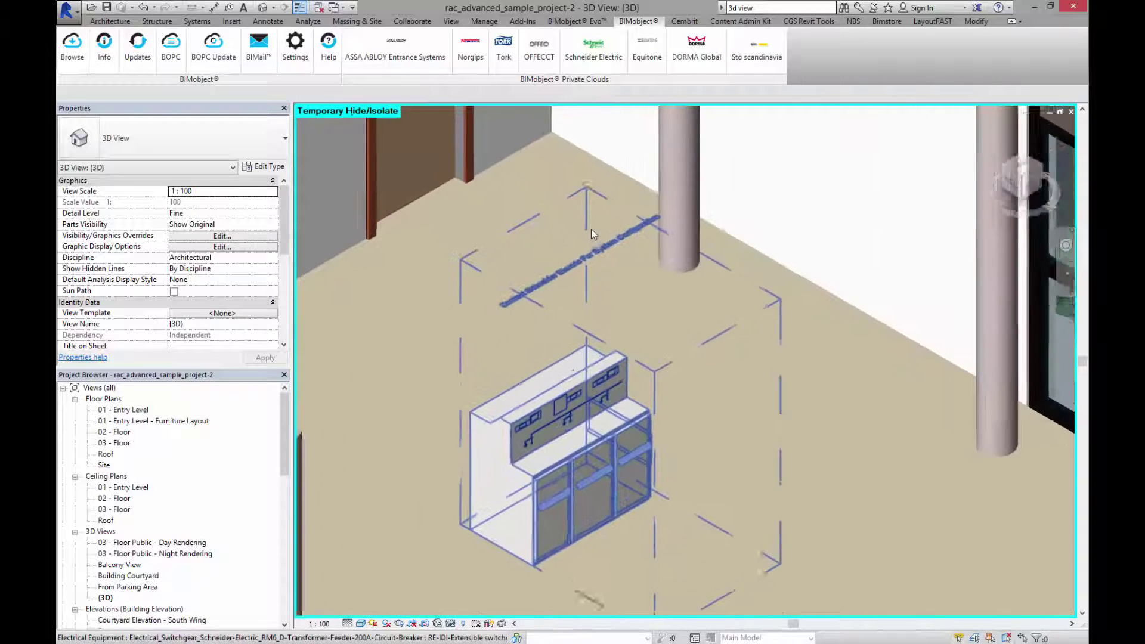
{"action": "scroll", "coordinate": [543, 239], "scroll_direction": "up", "scroll_amount": 2}
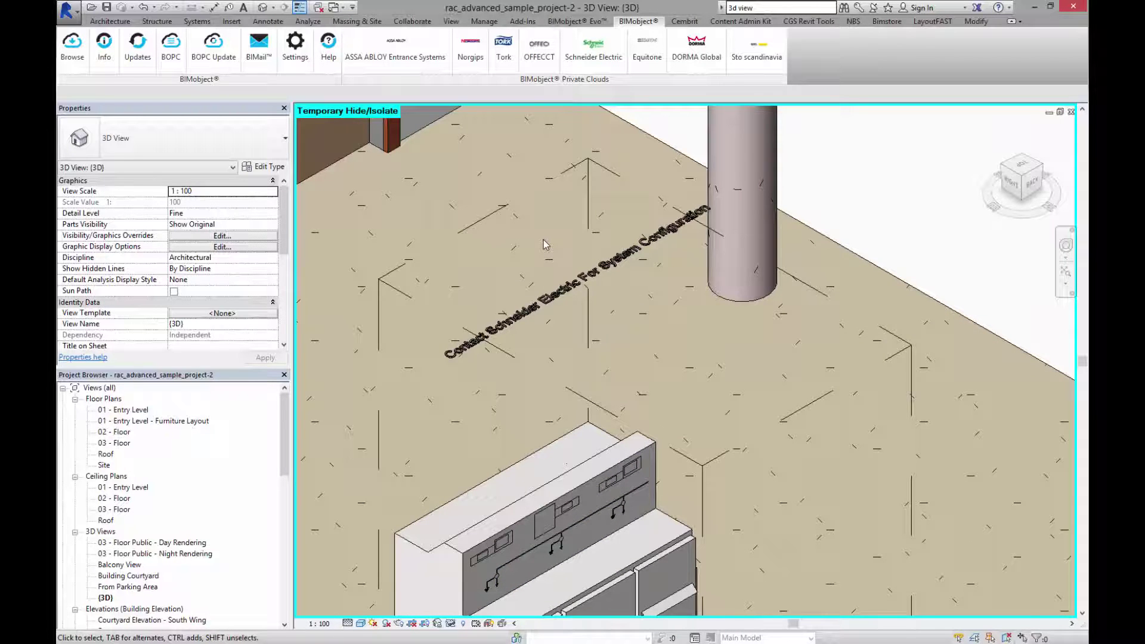
{"action": "scroll", "coordinate": [543, 239], "scroll_direction": "down", "scroll_amount": 5}
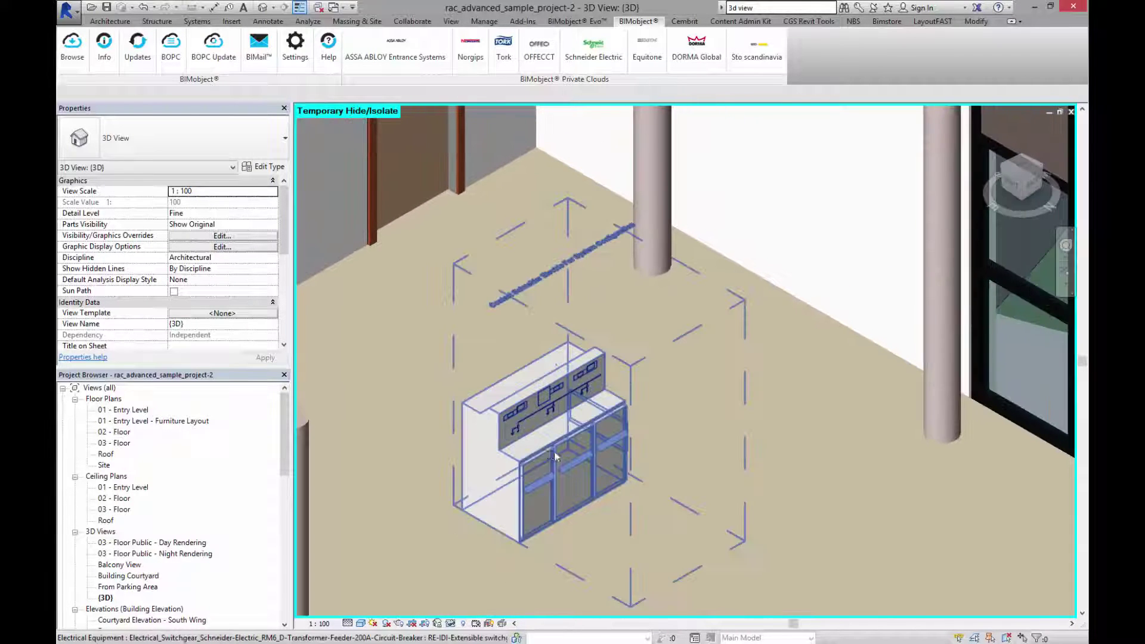
{"action": "scroll", "coordinate": [502, 442], "scroll_direction": "down", "scroll_amount": 1}
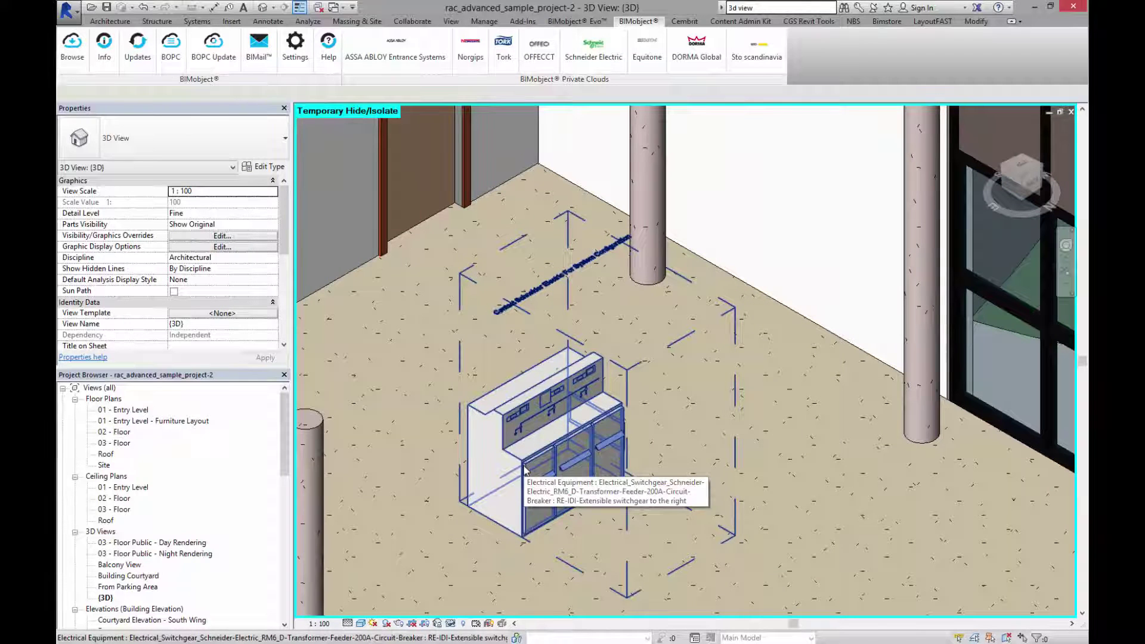
{"action": "left_click", "coordinate": [525, 470]}
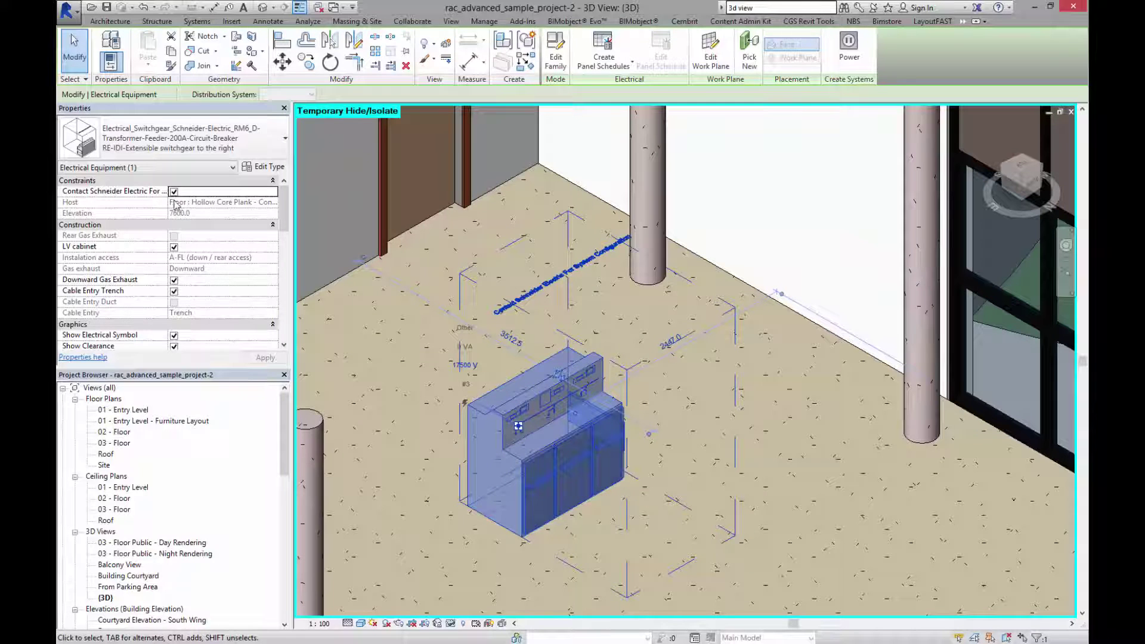
- Uncheck 'Contact Schneider Electric For...', apply, and toggle Downward Gas Exhaust off and back on
{"action": "left_click", "coordinate": [174, 192]}
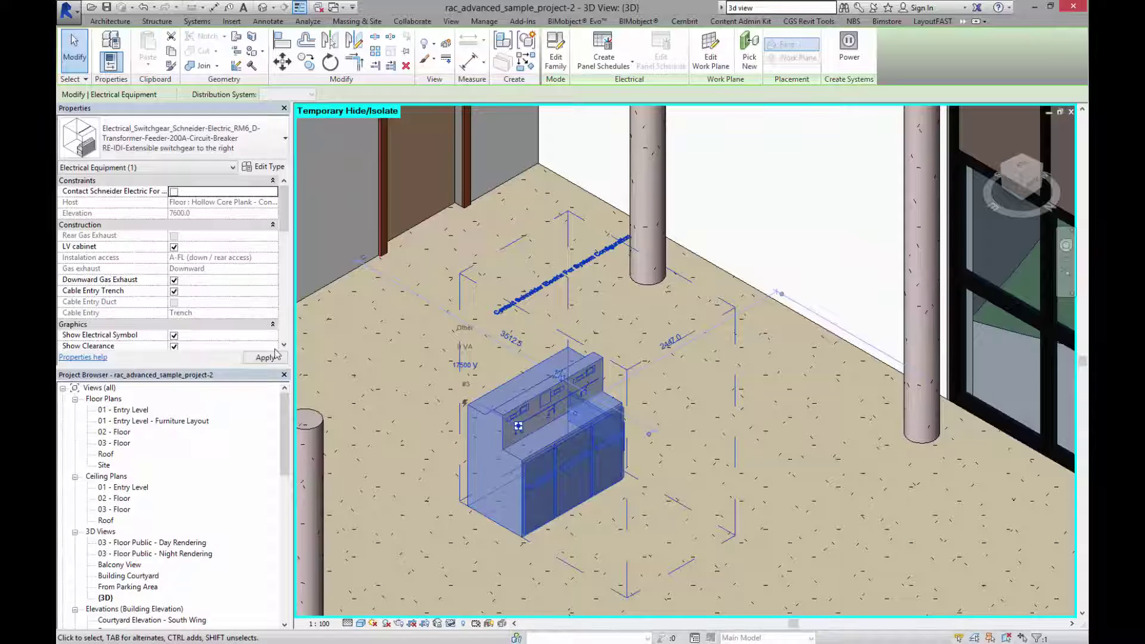
{"action": "left_click", "coordinate": [272, 360]}
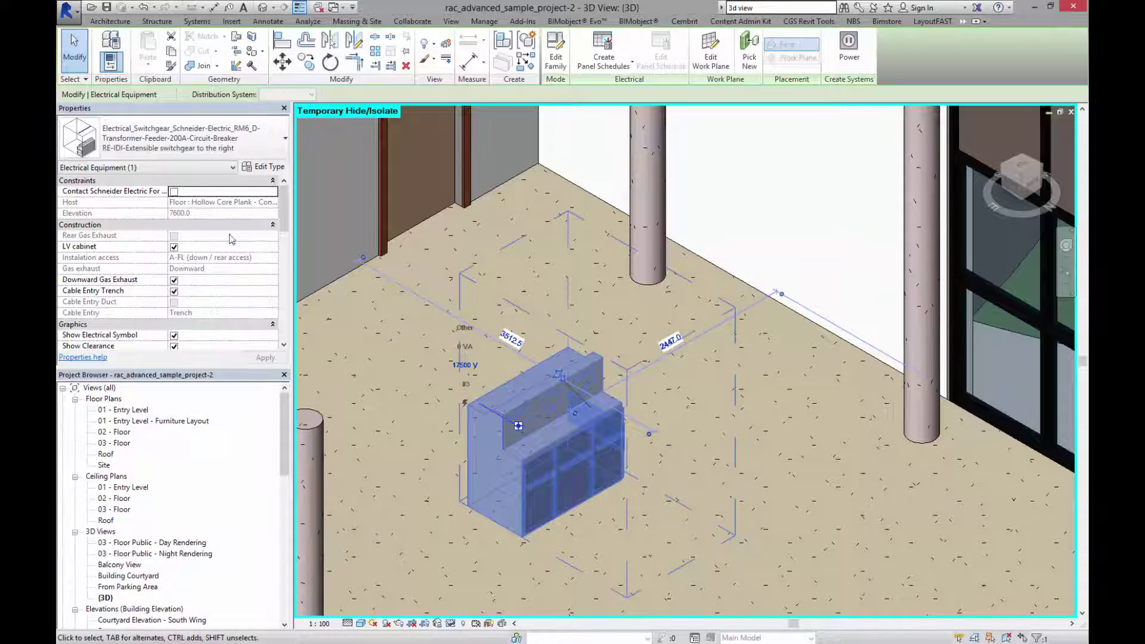
{"action": "left_click", "coordinate": [173, 280]}
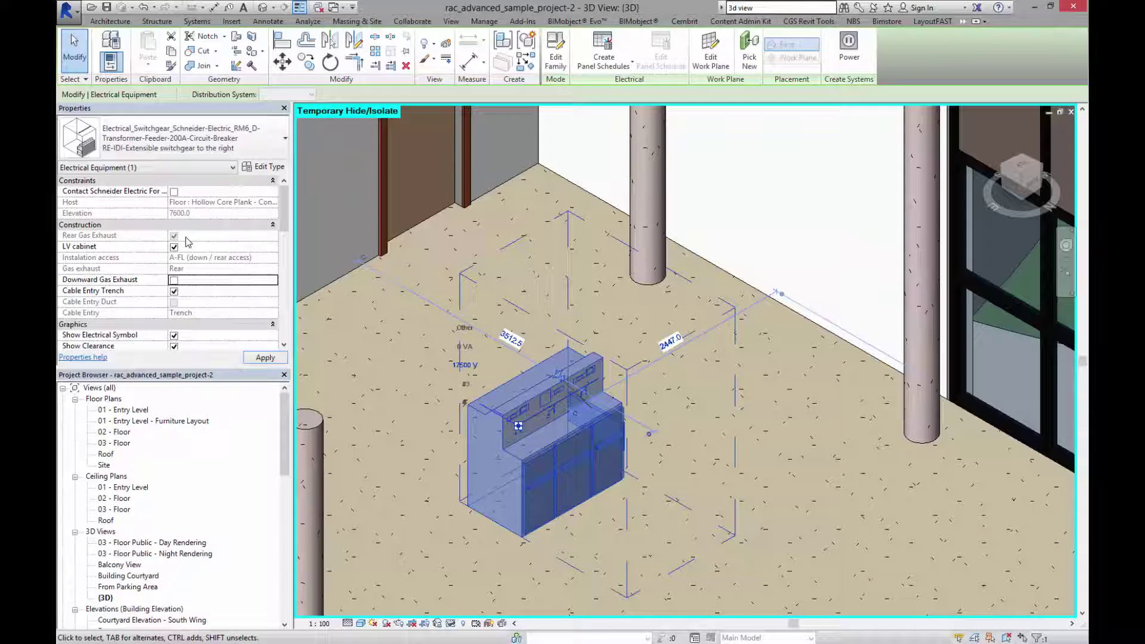
{"action": "left_click", "coordinate": [173, 280]}
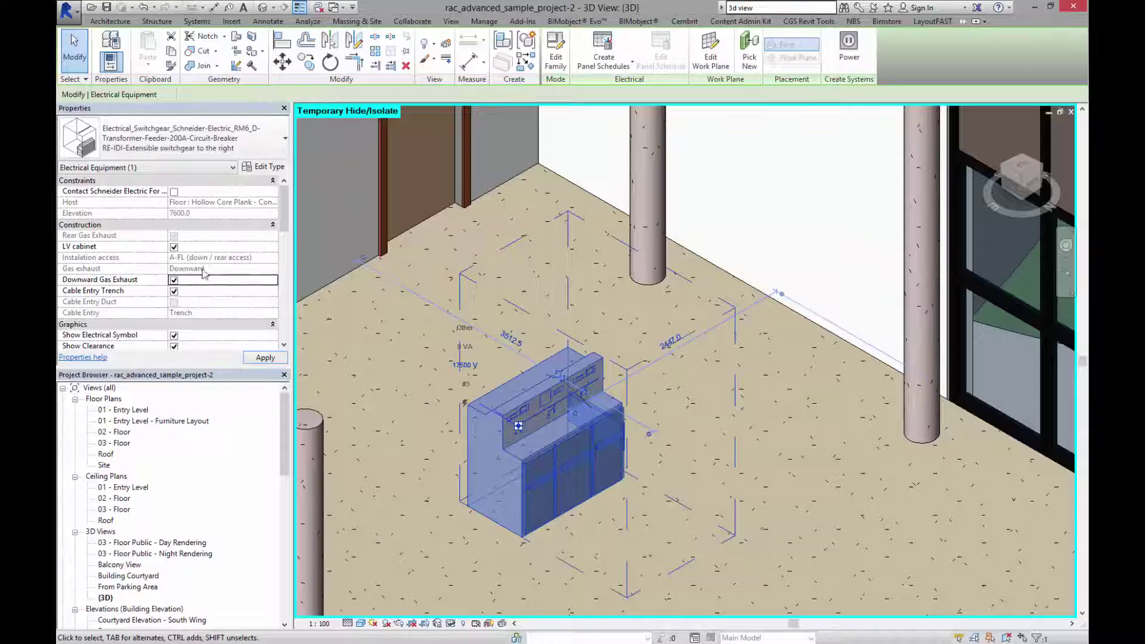
{"action": "mouse_move", "coordinate": [285, 212]}
{"action": "left_mouse_down"}
{"action": "mouse_move", "coordinate": [286, 290]}
{"action": "mouse_move", "coordinate": [287, 206]}
{"action": "left_mouse_up"}
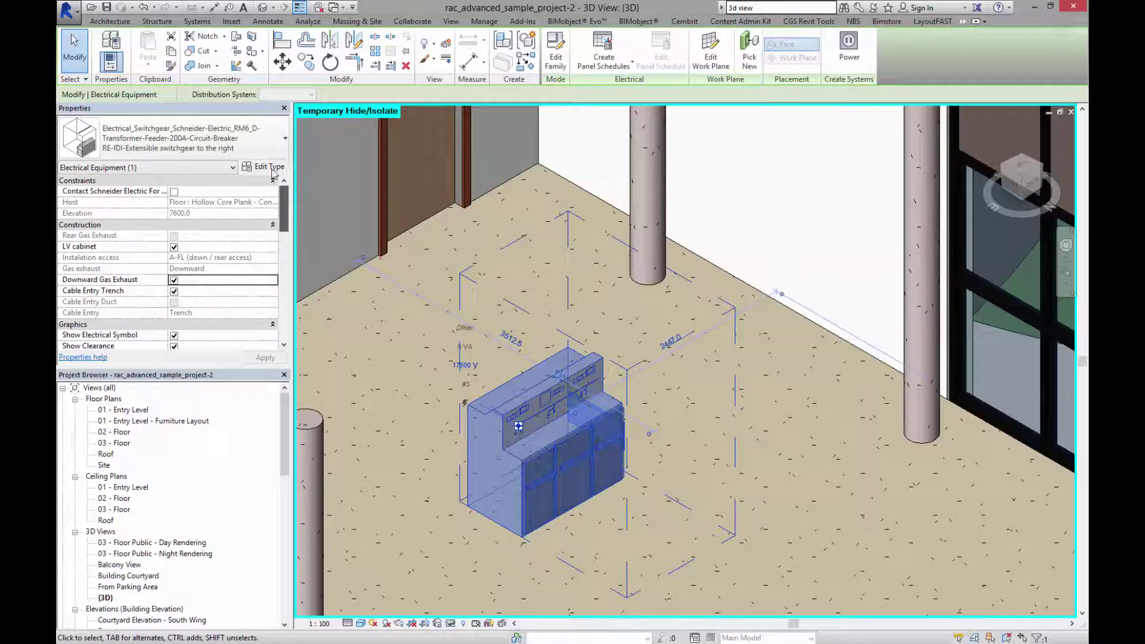
{"action": "left_click", "coordinate": [263, 167]}
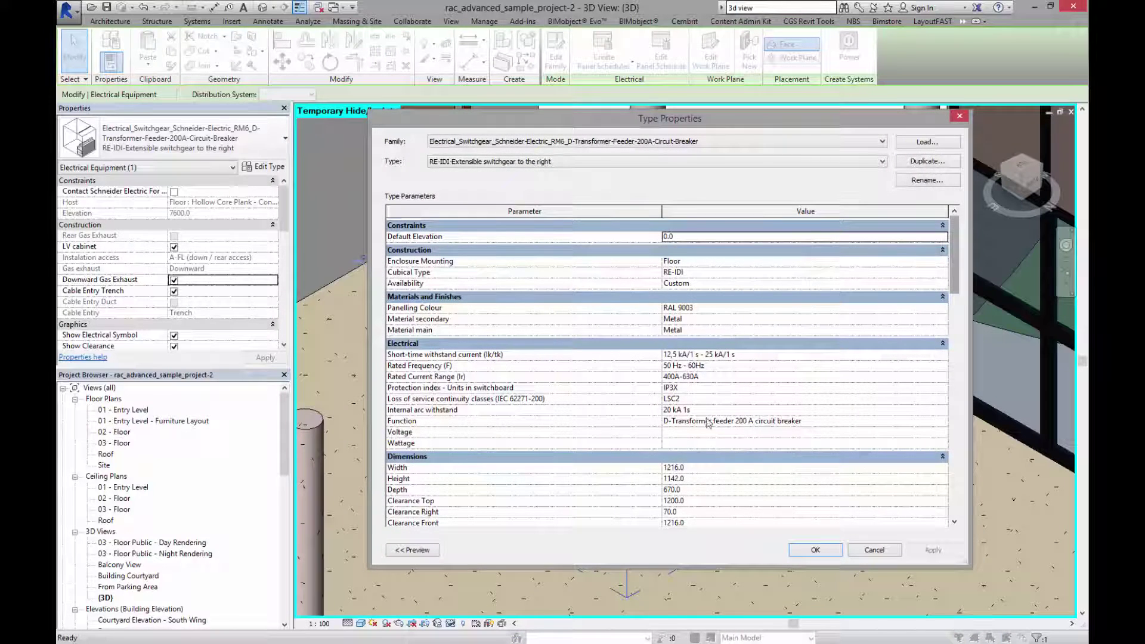
{"action": "left_click_drag", "start_coordinate": [953, 275], "coordinate": [955, 299]}
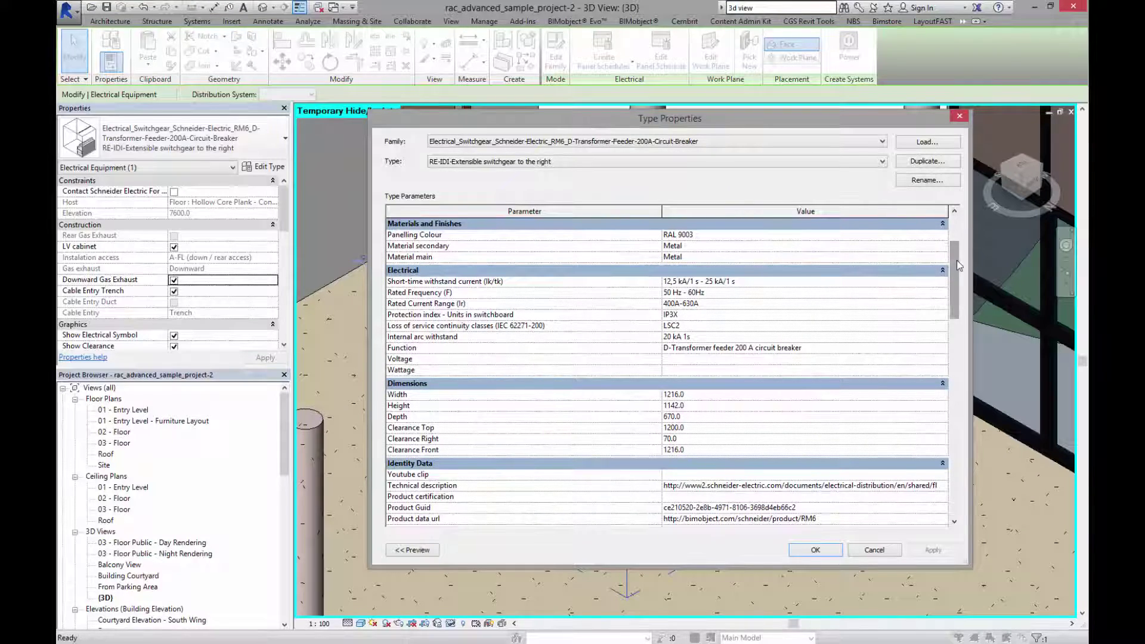
{"action": "scroll", "coordinate": [957, 261], "scroll_direction": "down", "scroll_amount": 6}
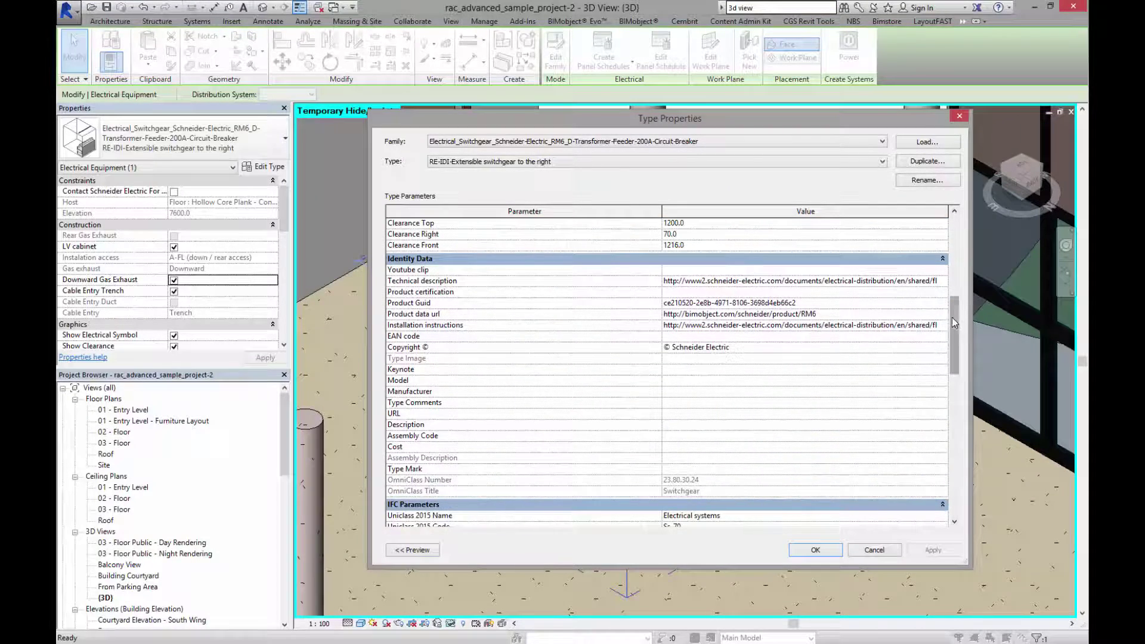
{"action": "left_click_drag", "start_coordinate": [952, 317], "coordinate": [951, 477]}
- Close the type properties and place a DE-D-Double extensible switchgear beside the first unit
{"action": "left_click", "coordinate": [816, 550]}
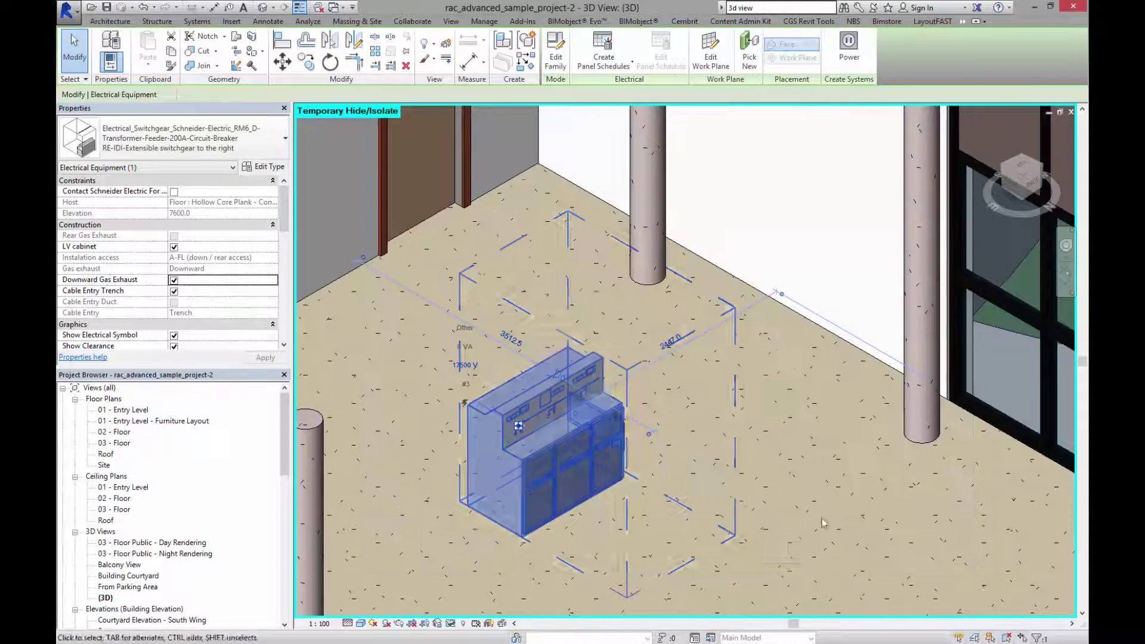
{"action": "left_click", "coordinate": [426, 278]}
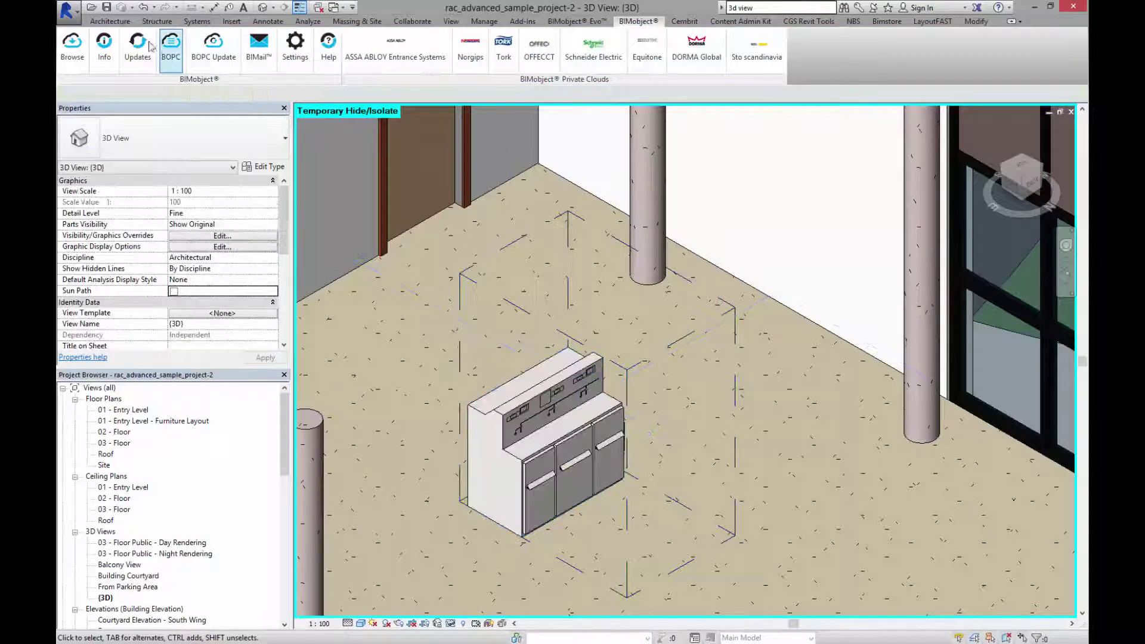
{"action": "left_click", "coordinate": [110, 21]}
{"action": "left_click", "coordinate": [200, 51]}
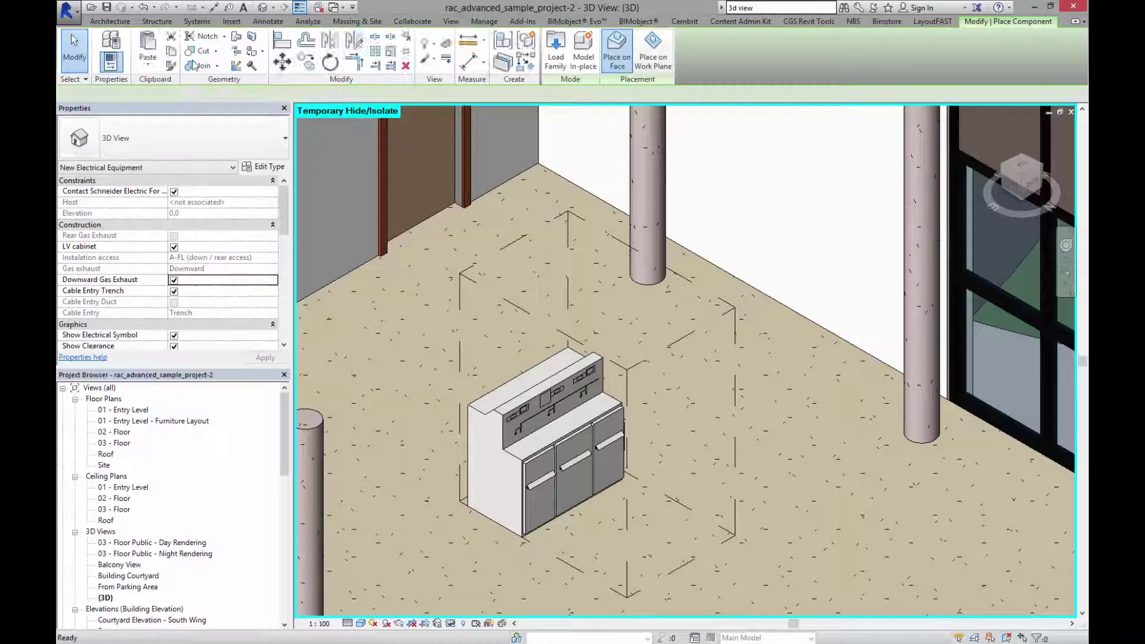
{"action": "left_click", "coordinate": [173, 141]}
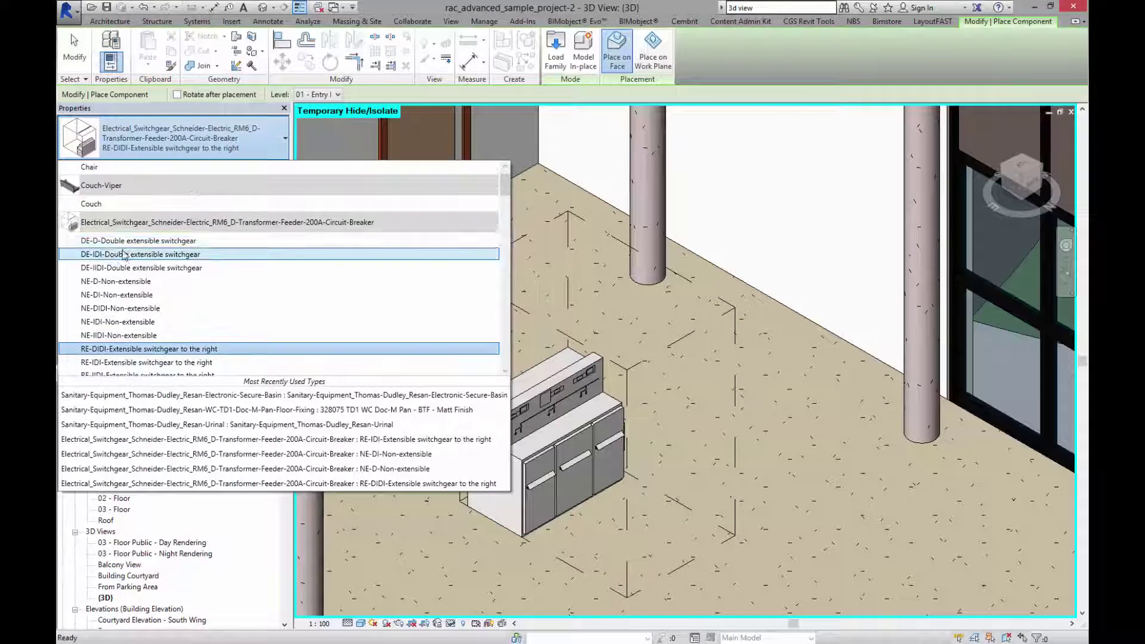
{"action": "left_click", "coordinate": [173, 241]}
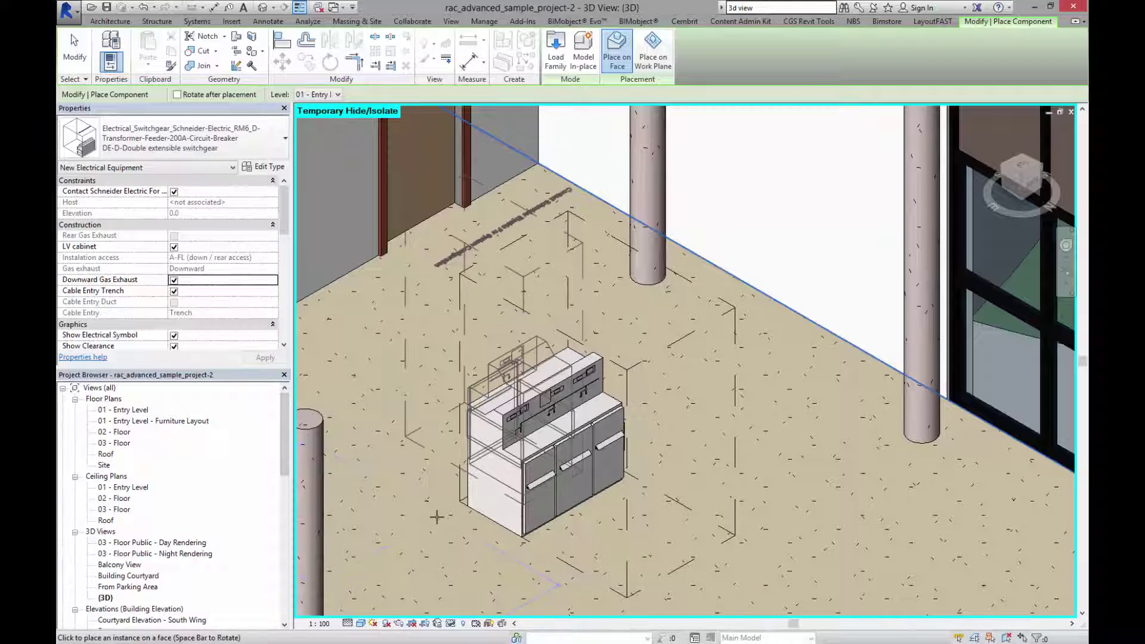
{"action": "left_click", "coordinate": [437, 516]}
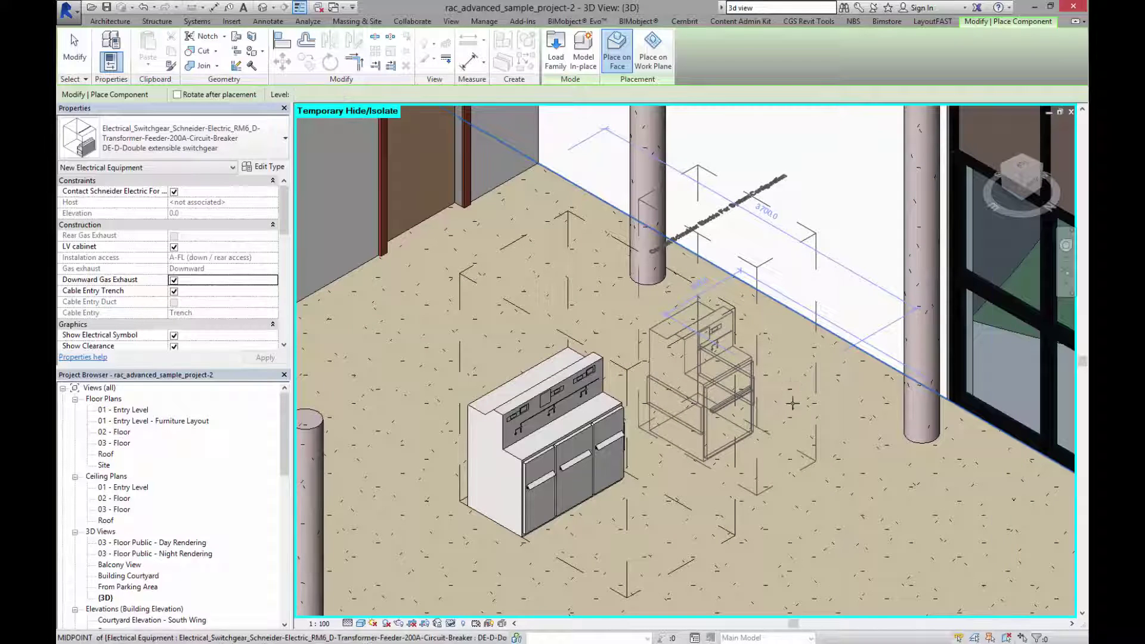
{"action": "left_click", "coordinate": [792, 404]}
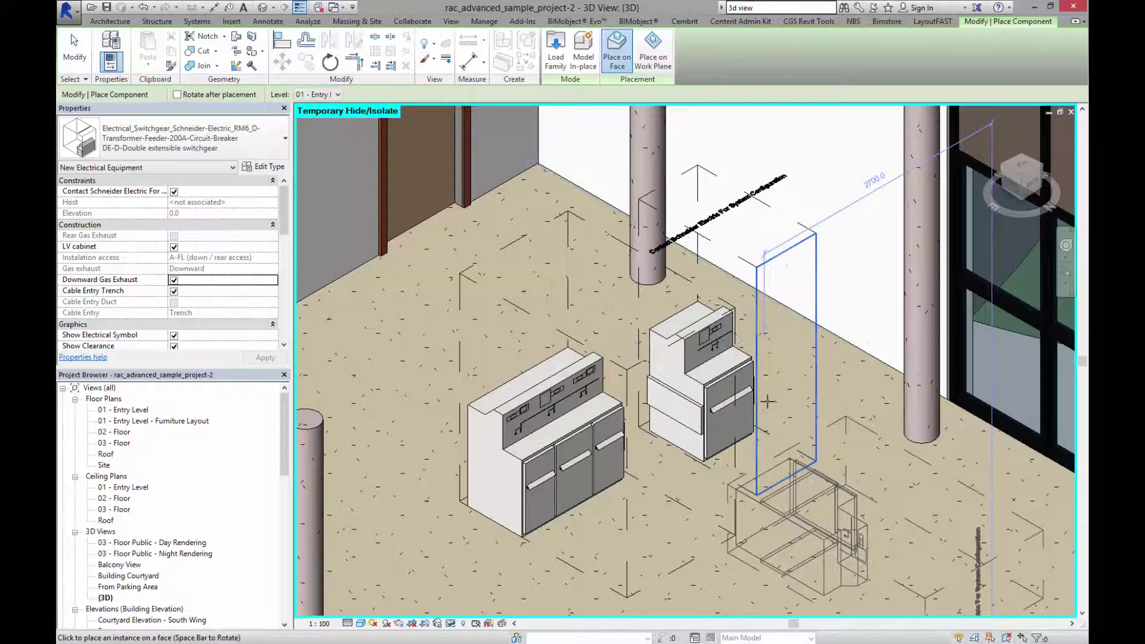
{"action": "key", "text": "Escape"}
{"action": "key", "text": "Escape"}
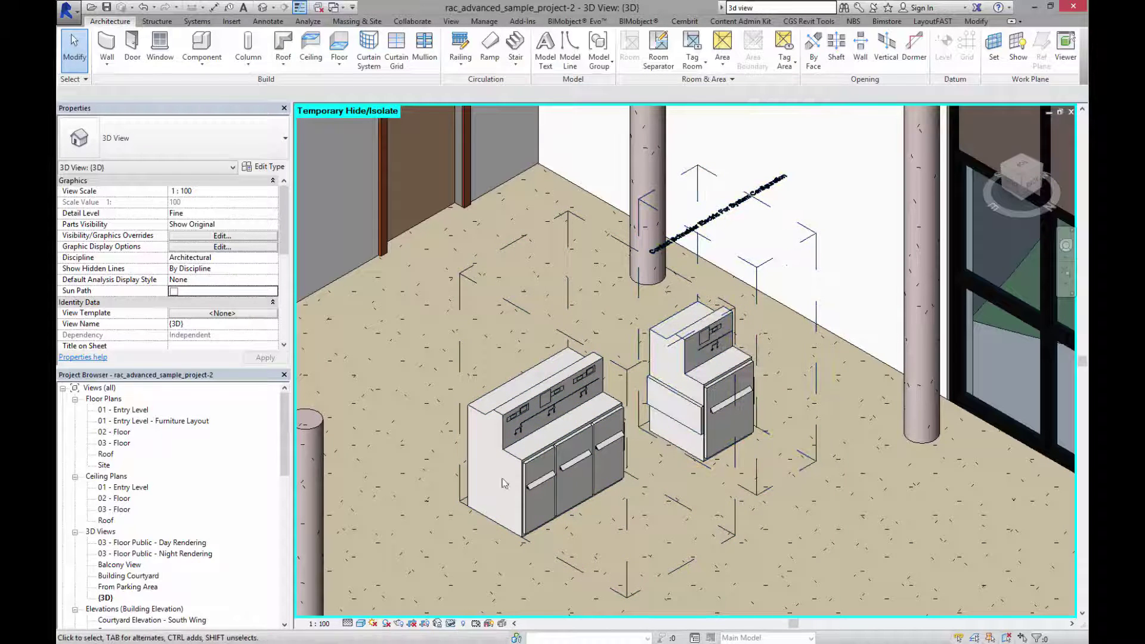
- Open the 03 - Floor plan, zoom to the switchgear, and set the scale to 1:50
{"action": "double_click", "coordinate": [122, 443]}
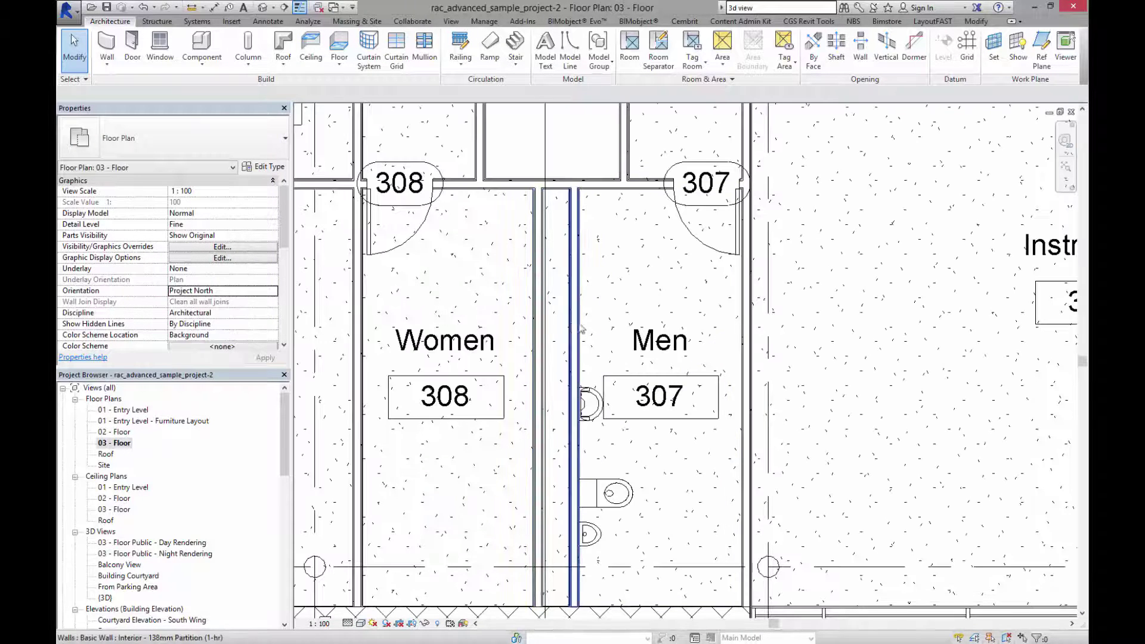
{"action": "left_click", "coordinate": [1066, 168]}
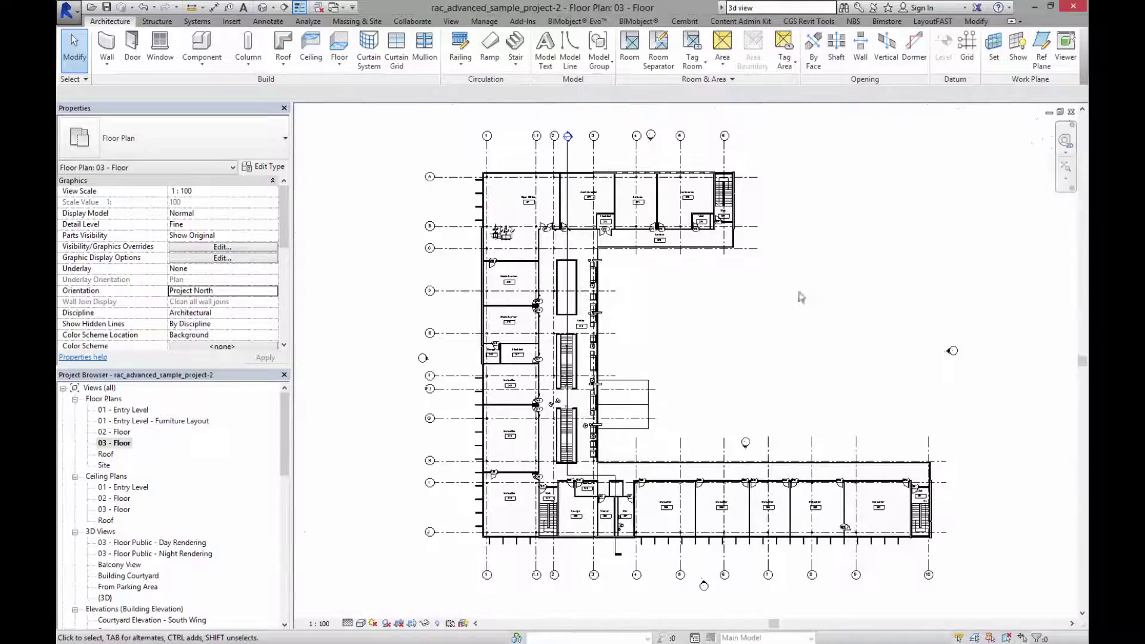
{"action": "scroll", "coordinate": [499, 236], "scroll_direction": "up", "scroll_amount": 8}
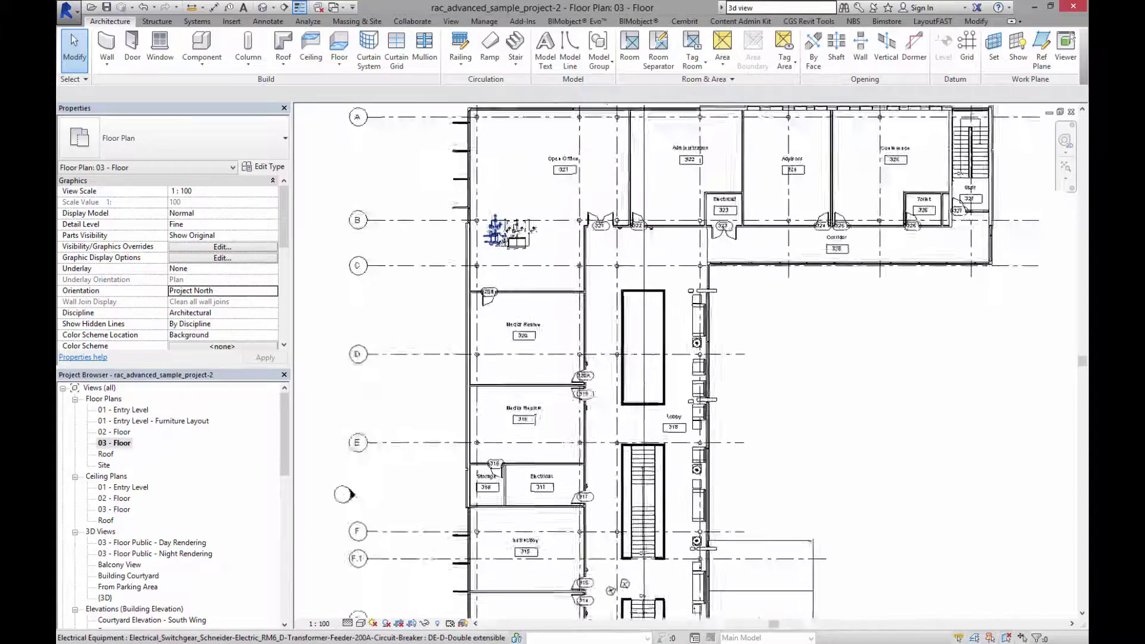
{"action": "scroll", "coordinate": [498, 236], "scroll_direction": "up", "scroll_amount": 5}
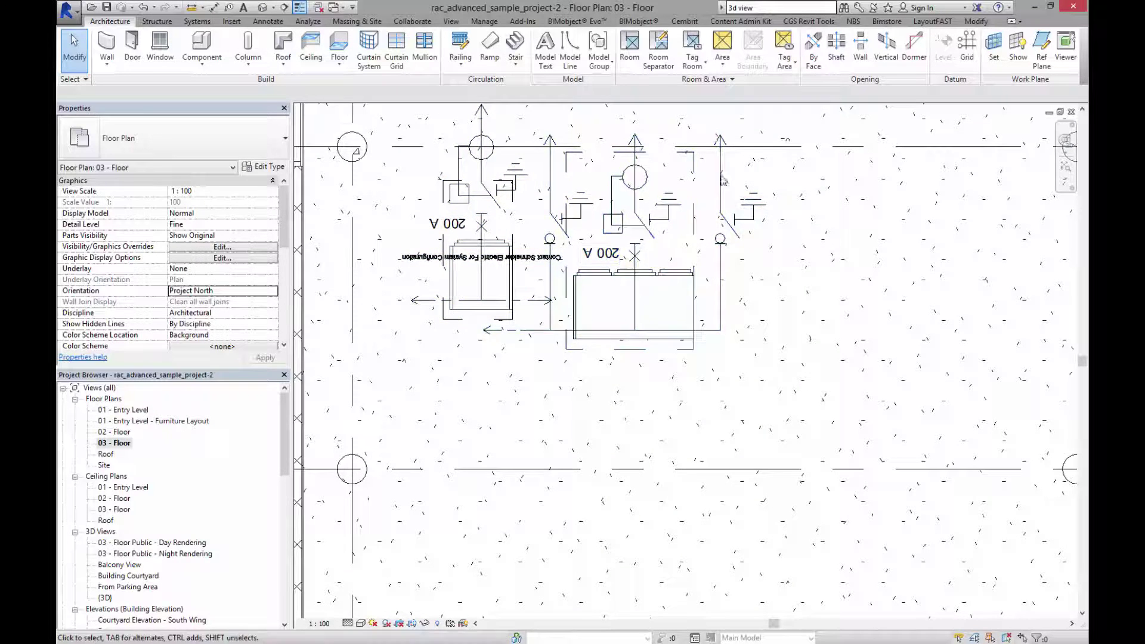
{"action": "scroll", "coordinate": [748, 173], "scroll_direction": "up", "scroll_amount": 2}
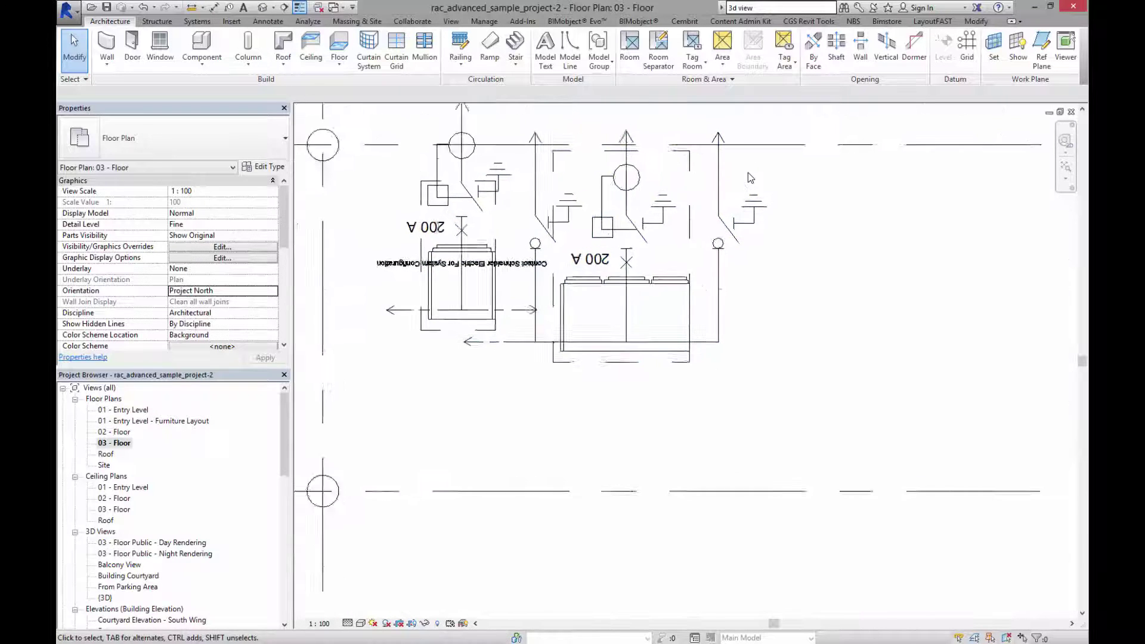
{"action": "left_click", "coordinate": [321, 625]}
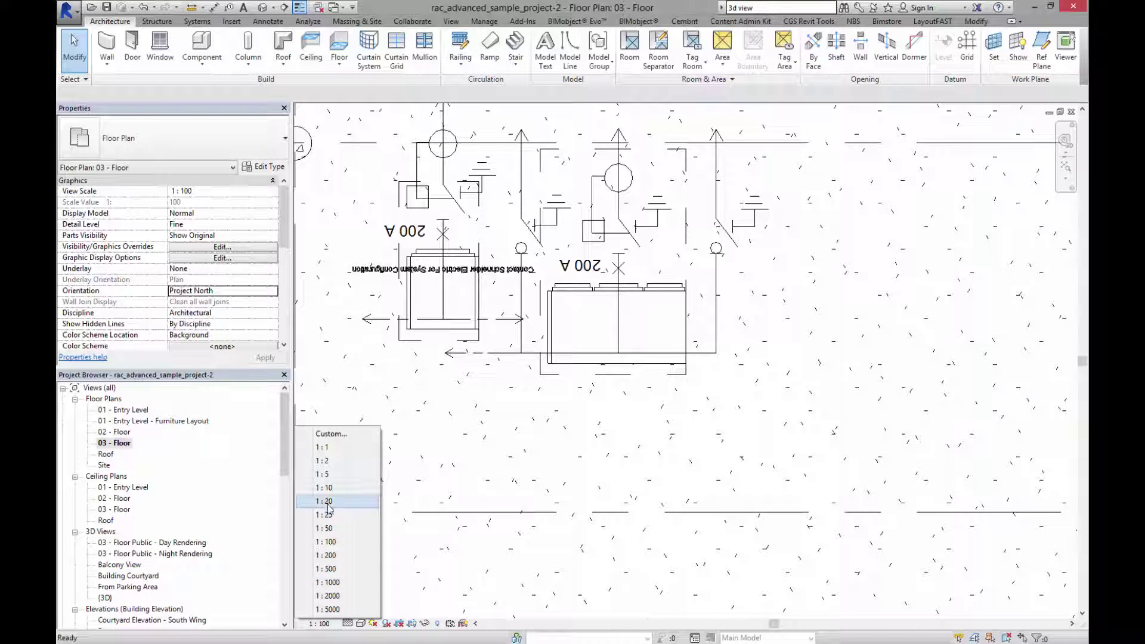
{"action": "left_click", "coordinate": [327, 528]}
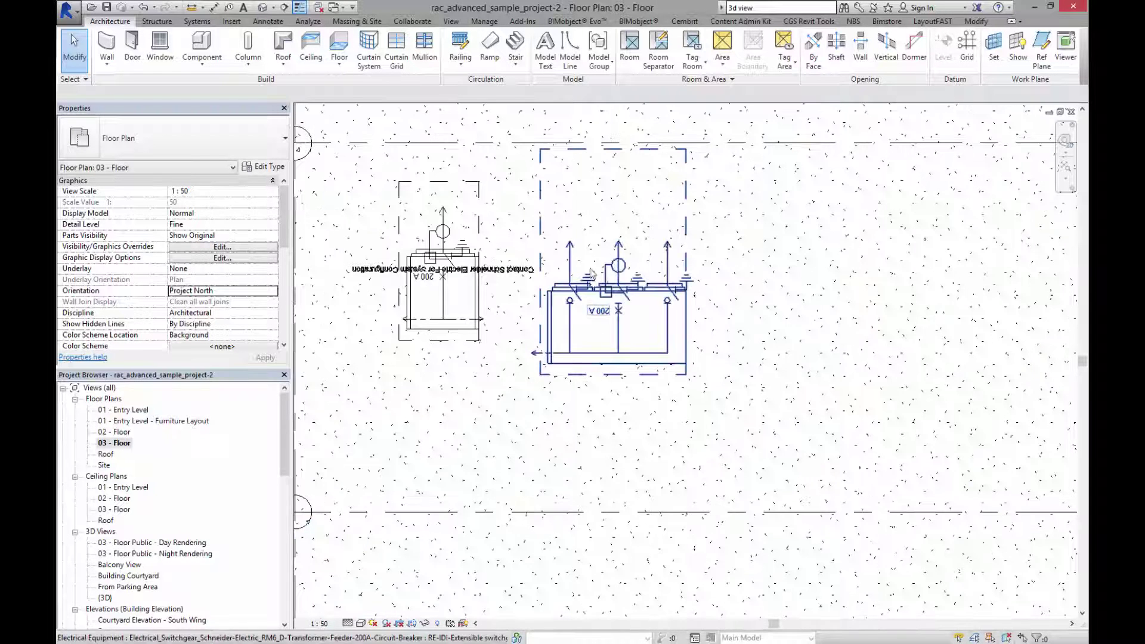
- Return to the {3D} view of both switchgear units
{"action": "scroll", "coordinate": [614, 223], "scroll_direction": "up", "scroll_amount": 1}
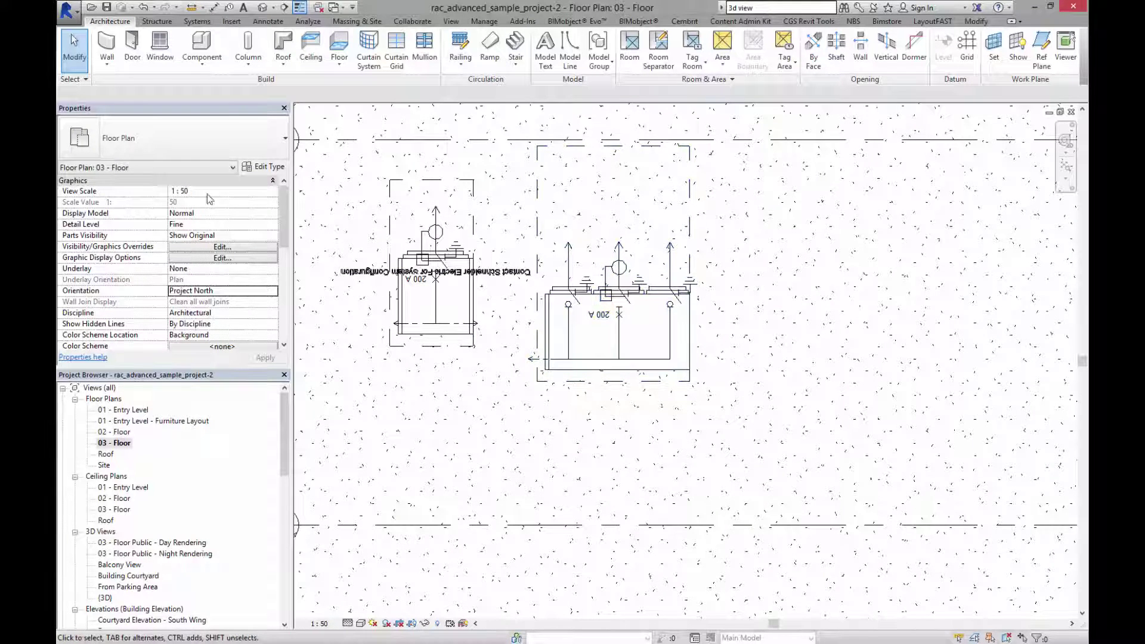
{"action": "left_click", "coordinate": [348, 13]}
{"action": "left_click", "coordinate": [382, 41]}
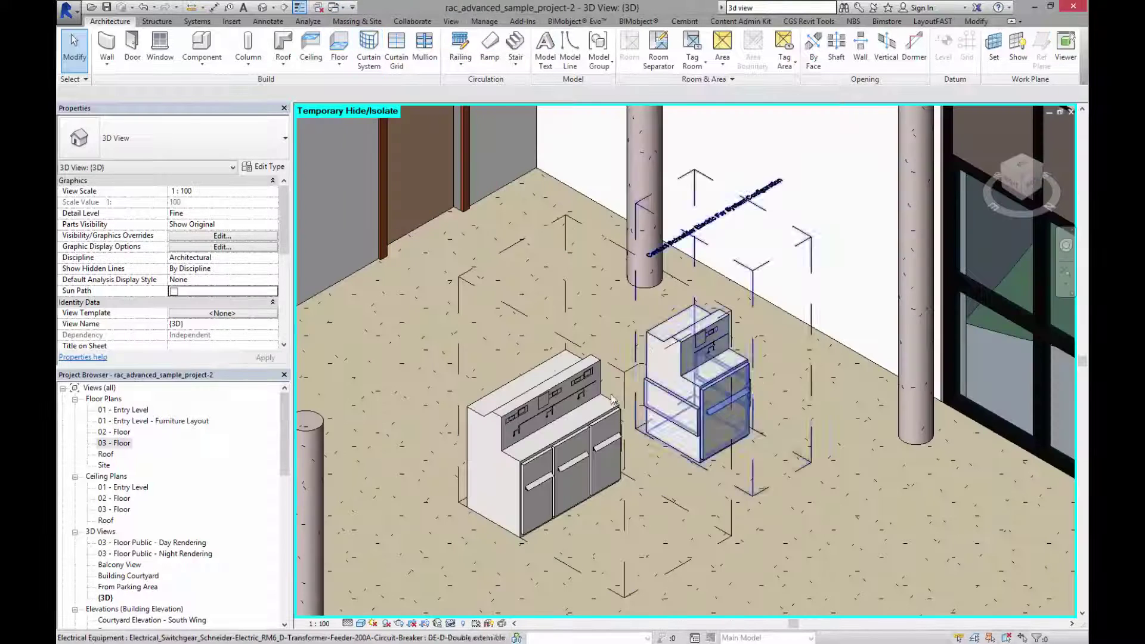
- Change the left switchgear to the NE-D-Non-extensible type and bring up the BIMobject tools
{"action": "left_click", "coordinate": [523, 459]}
{"action": "left_click", "coordinate": [233, 152]}
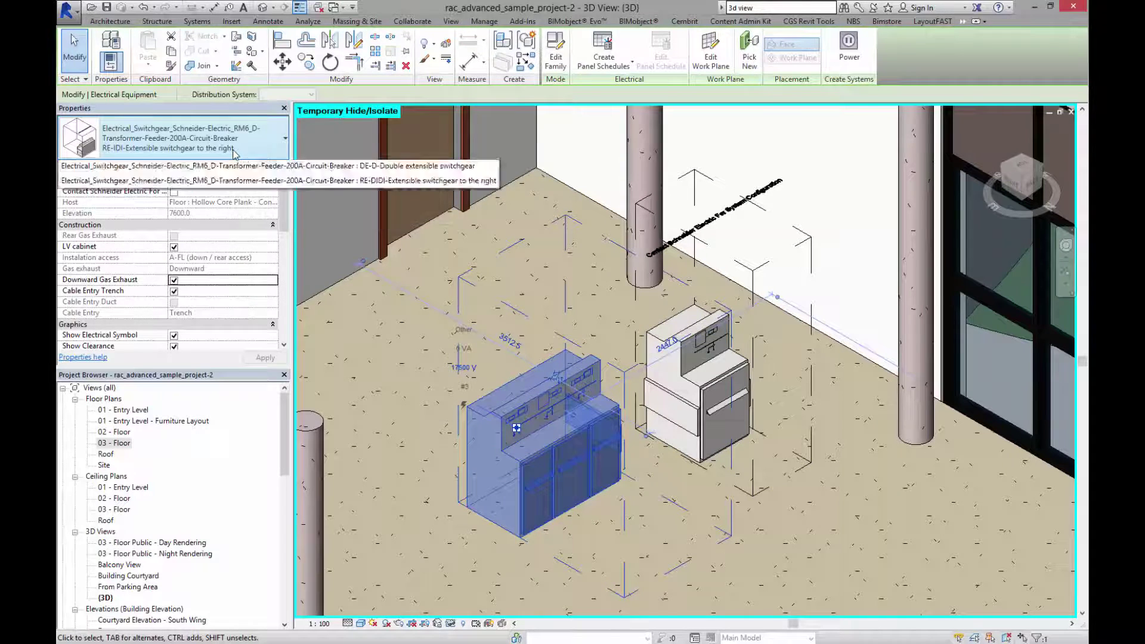
{"action": "left_click", "coordinate": [225, 231]}
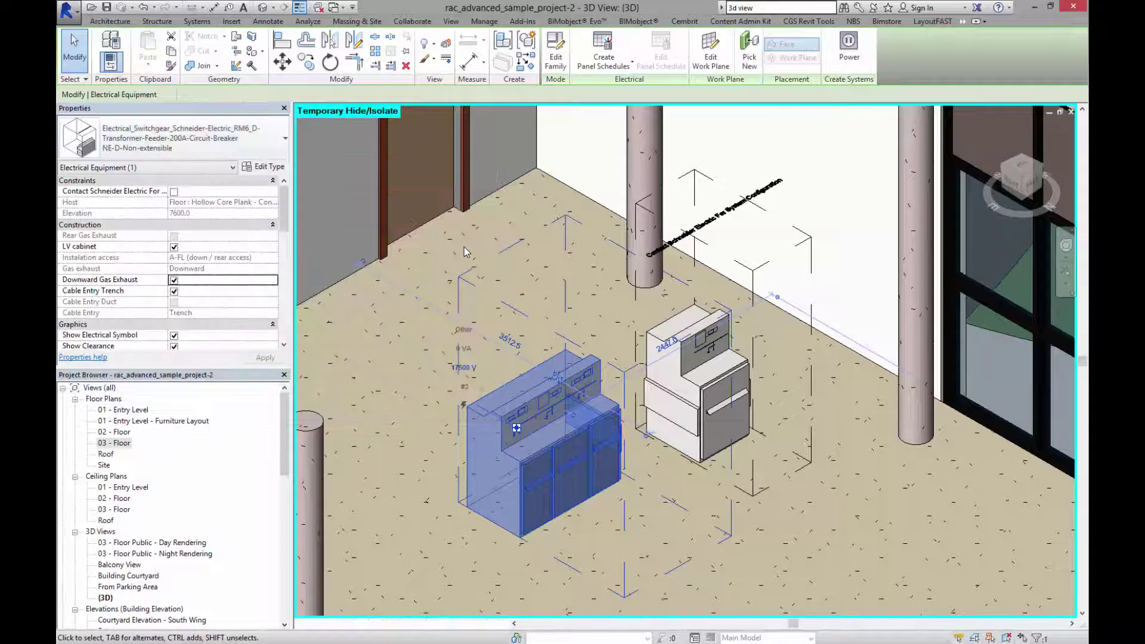
{"action": "left_click", "coordinate": [634, 22]}
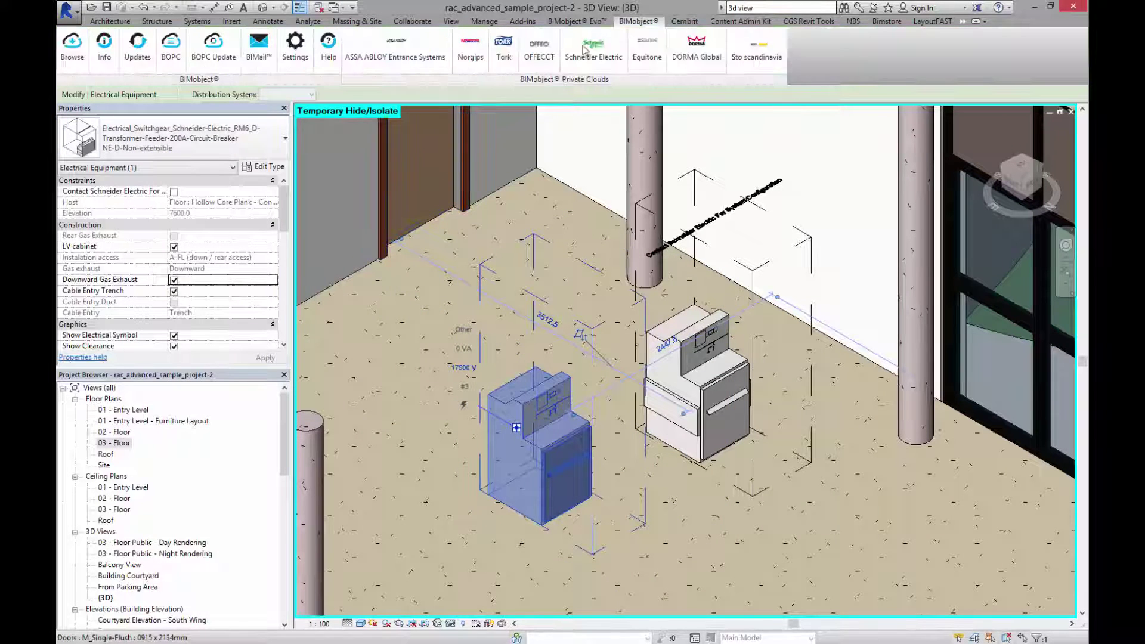